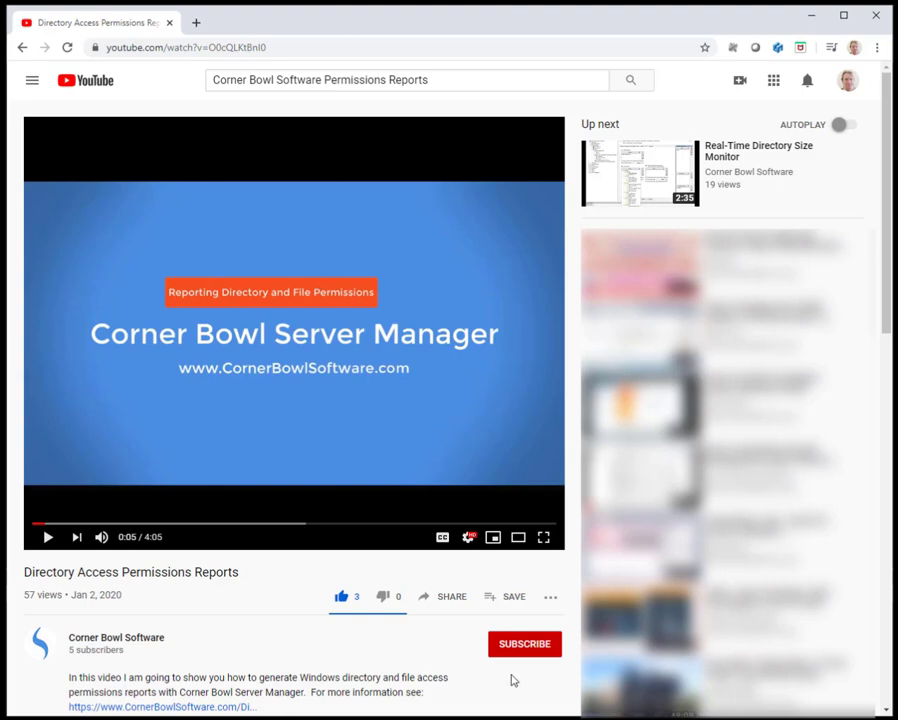
# Step: Subscribe to the Corner Bowl Software channel from under the tutorial video
pyautogui.click(526, 648)
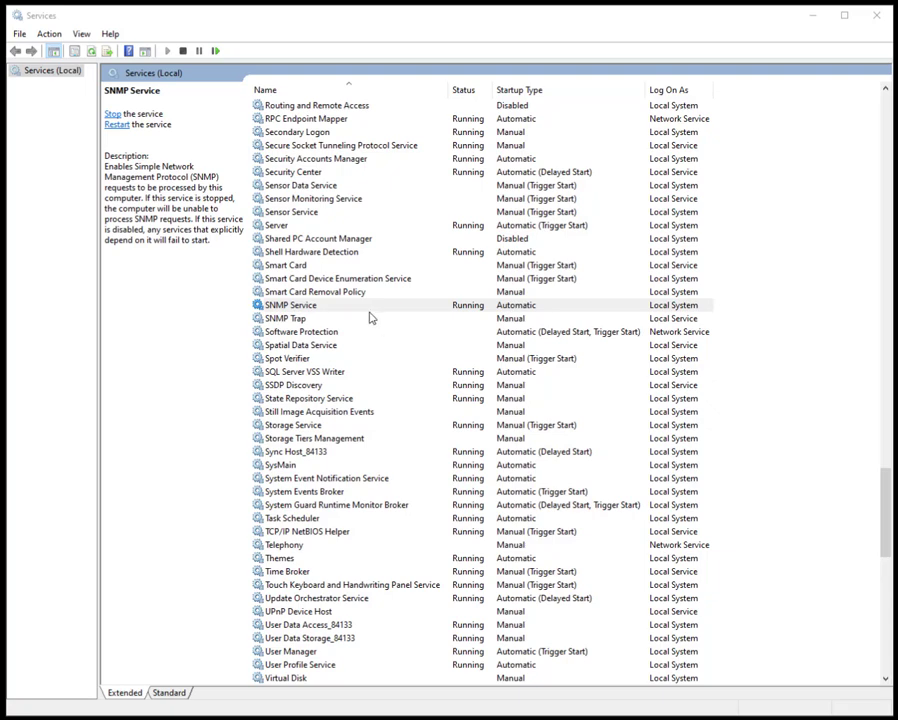
# Step: In SNMP Service properties, fill in the agent's contact name and location
pyautogui.click(369, 308)
pyautogui.doubleClick(369, 308)
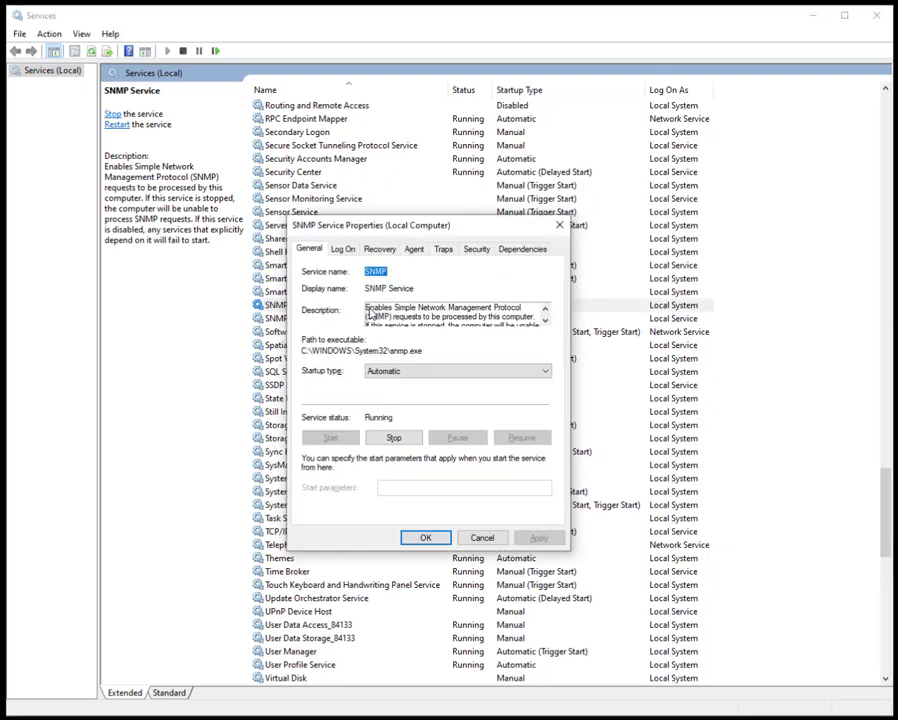
pyautogui.click(414, 249)
pyautogui.click(406, 324)
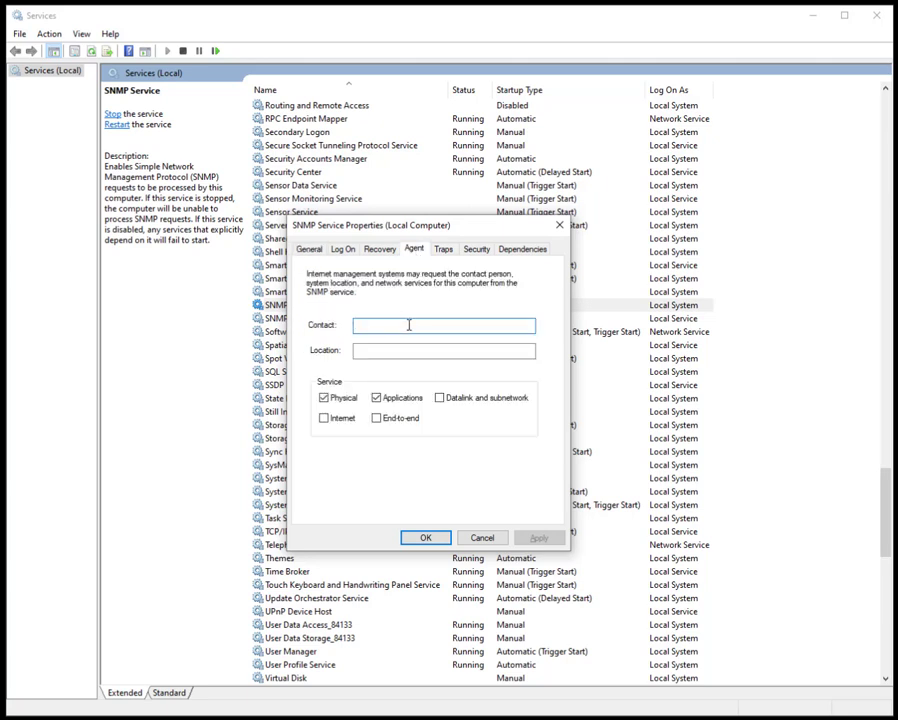
pyautogui.write('Mike')
pyautogui.press('Tab')
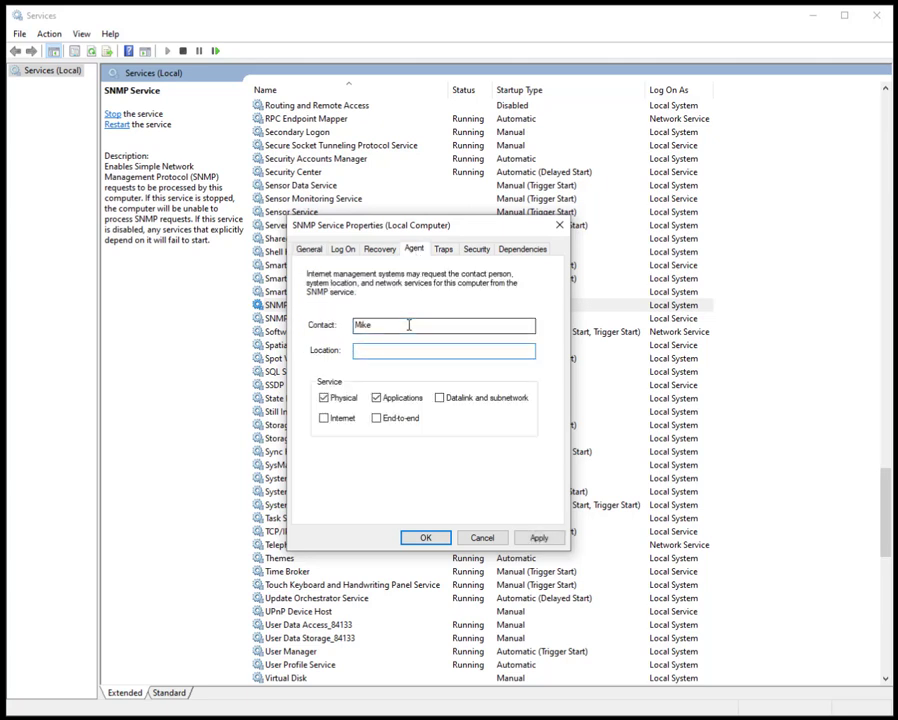
pyautogui.write('Kam')
pyautogui.write('el')
# Step: Add trap community 'public' with trap destination 192.168.1.2
pyautogui.click(443, 251)
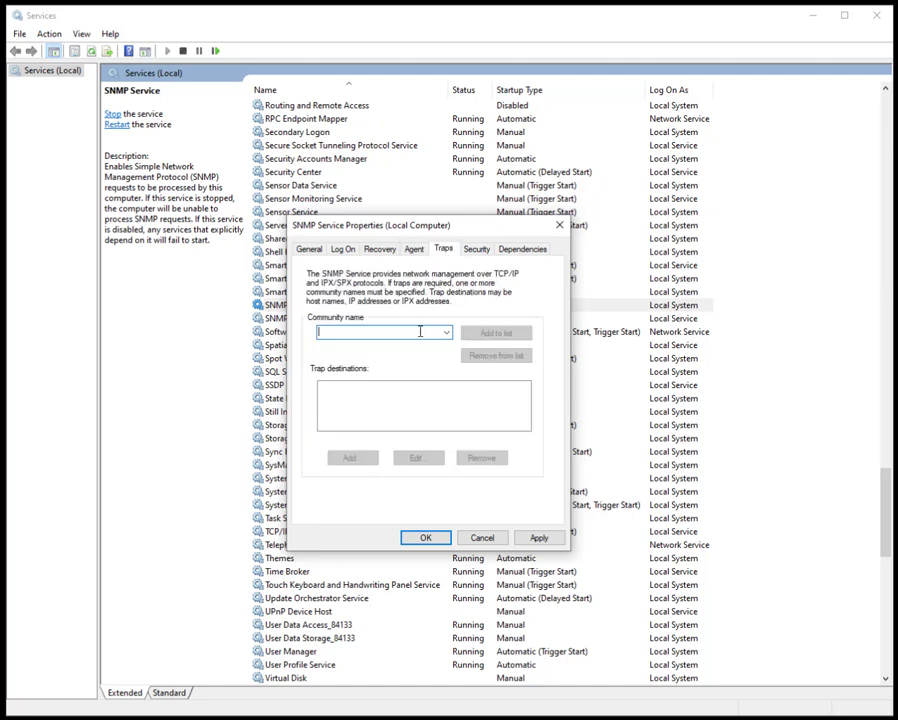
pyautogui.write('public')
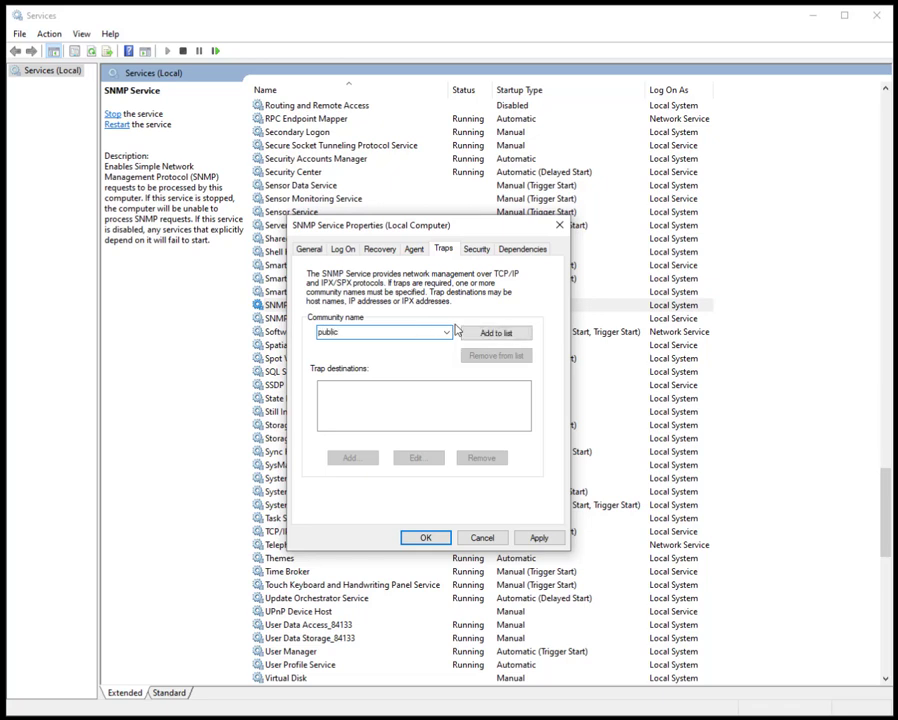
pyautogui.click(497, 334)
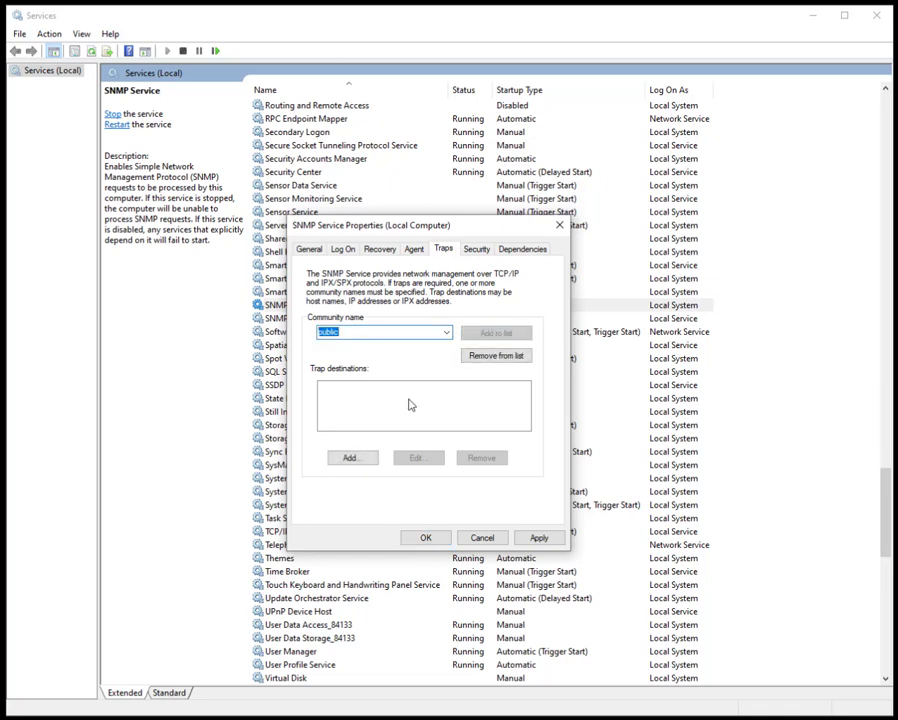
pyautogui.click(362, 460)
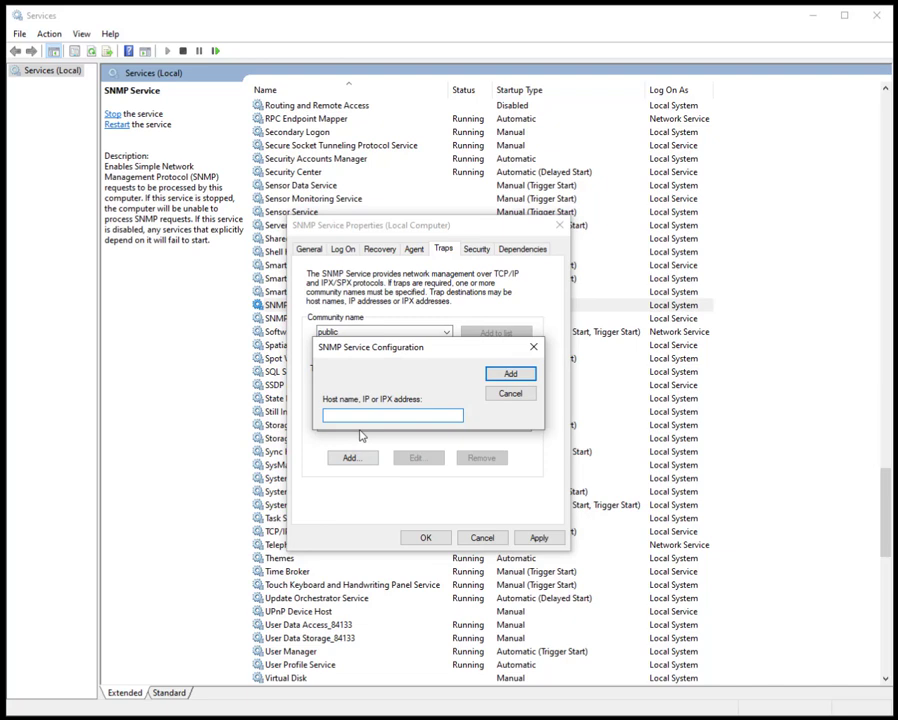
pyautogui.write('192.168.1.2')
pyautogui.click(501, 373)
pyautogui.click(479, 249)
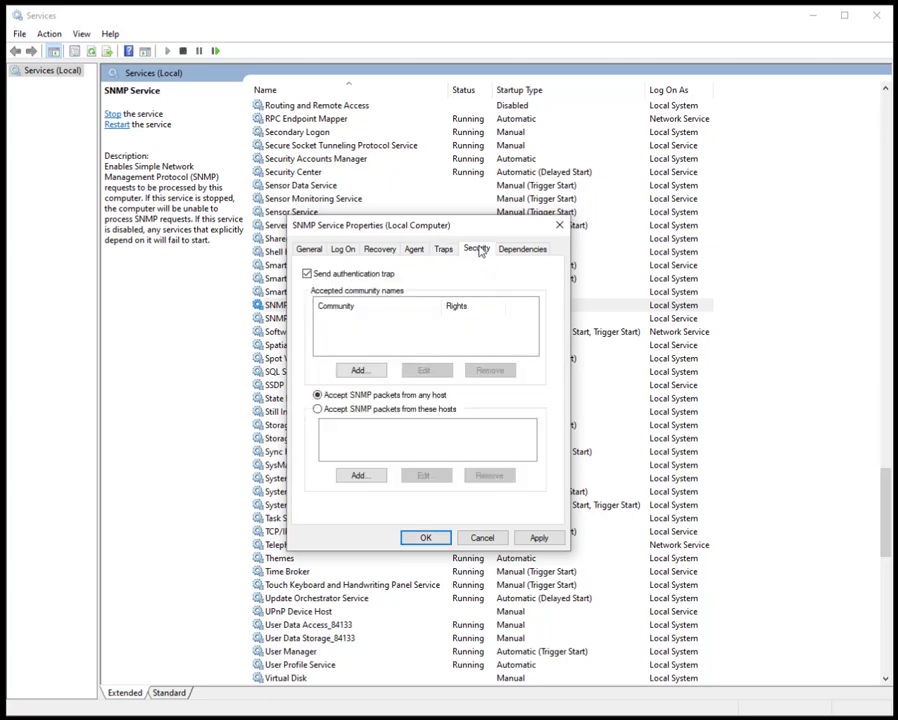
# Step: Add community 'public' with READ ONLY rights to the accepted community names
pyautogui.click(372, 371)
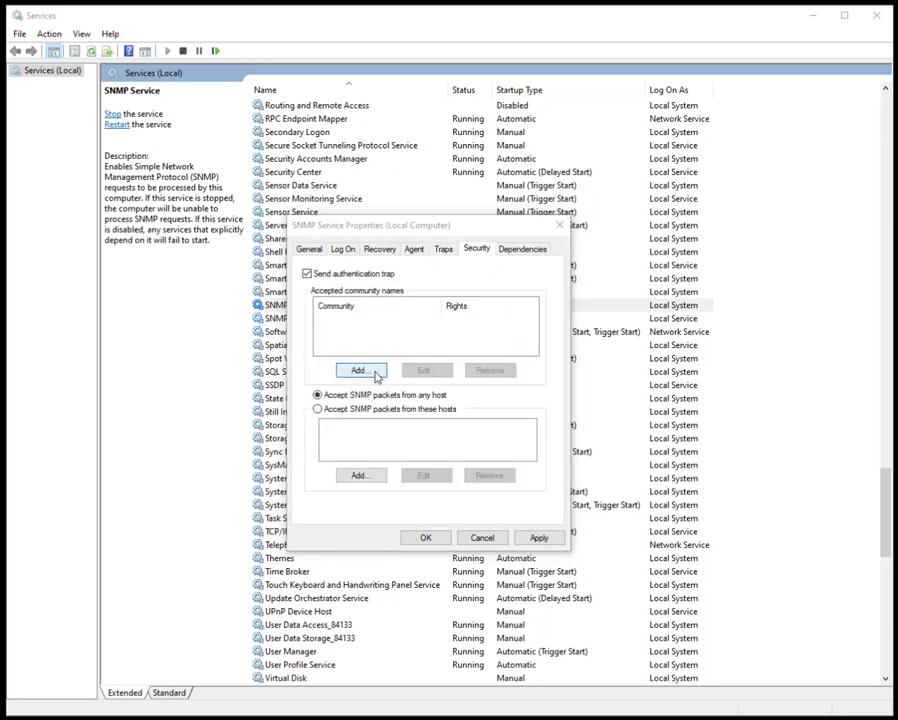
pyautogui.click(390, 381)
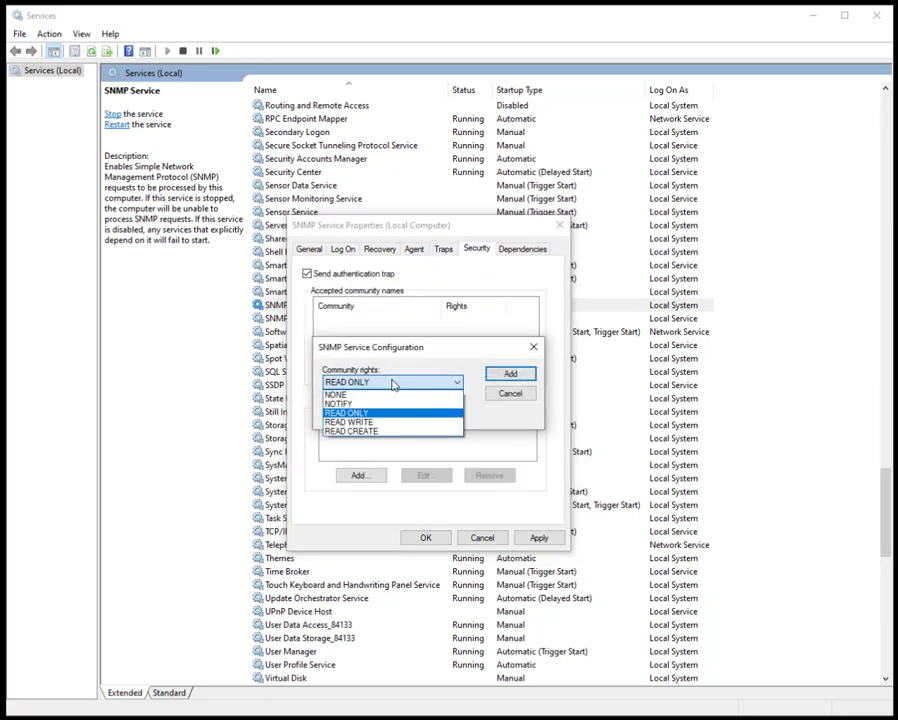
pyautogui.click(392, 382)
pyautogui.click(385, 414)
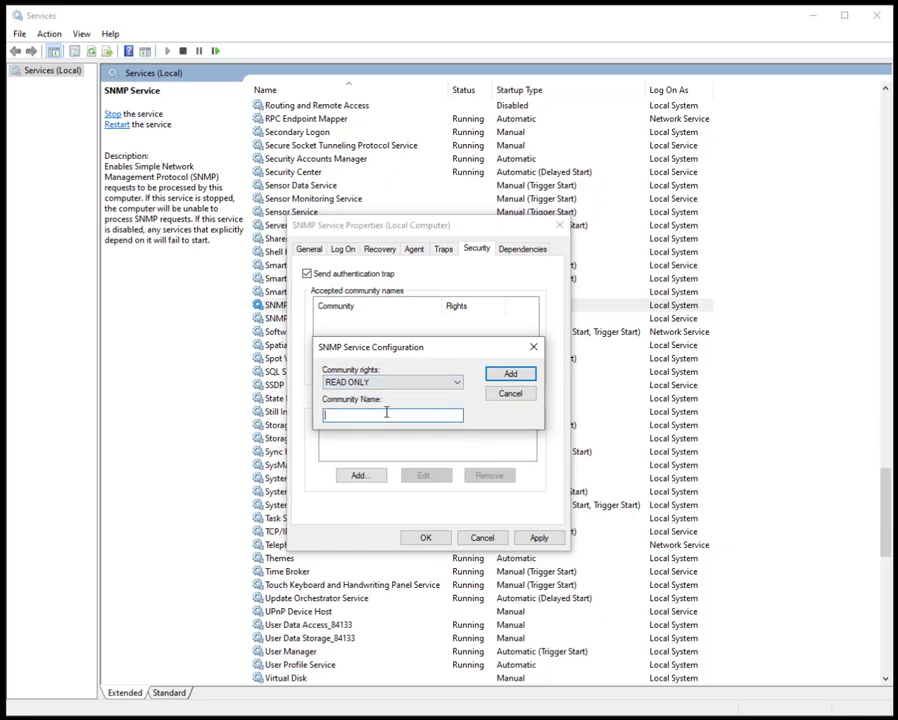
pyautogui.write('public')
pyautogui.click(529, 373)
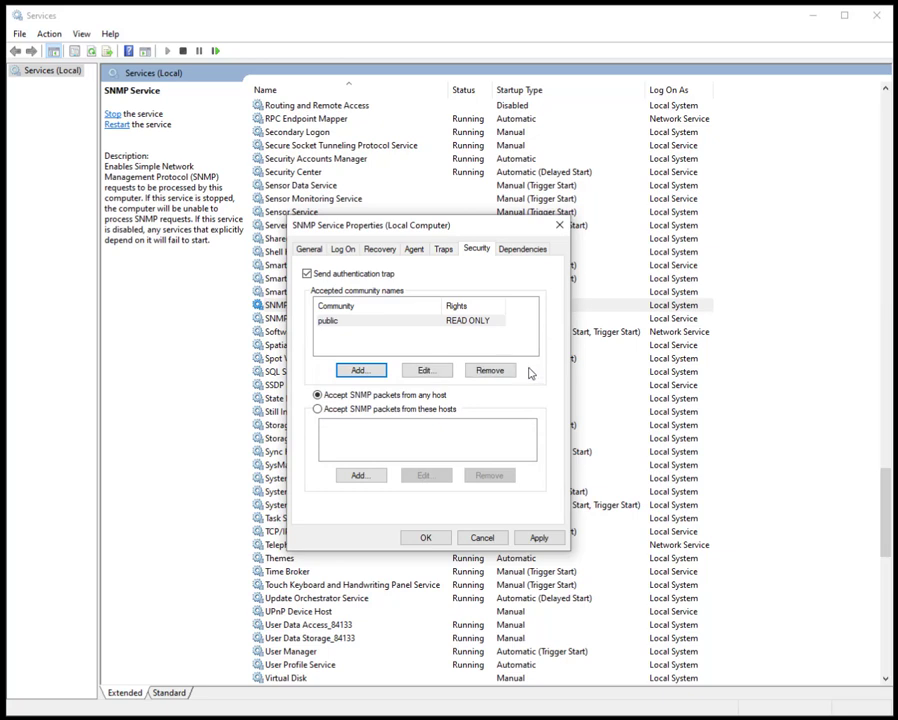
# Step: Accept SNMP packets only from host 192.168.1.2 and save the service settings
pyautogui.click(388, 410)
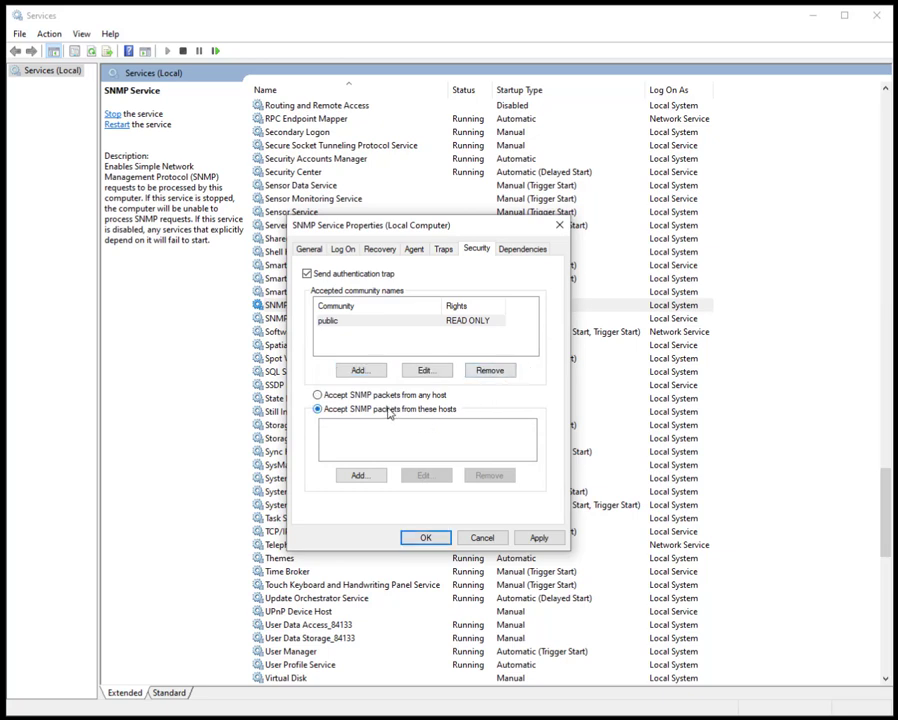
pyautogui.click(361, 476)
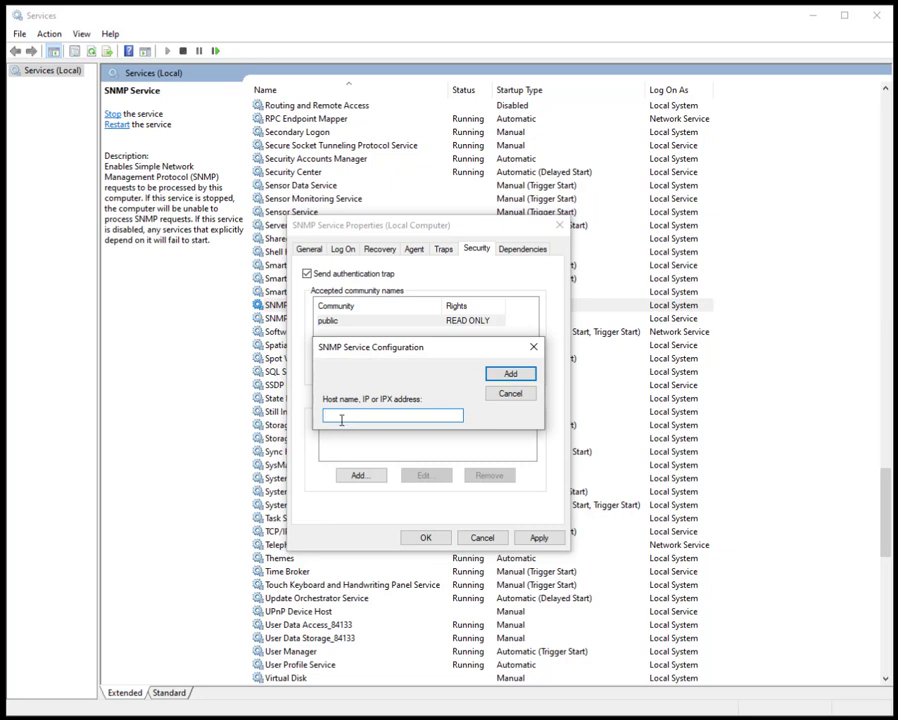
pyautogui.write('192.168.1.2')
pyautogui.click(510, 374)
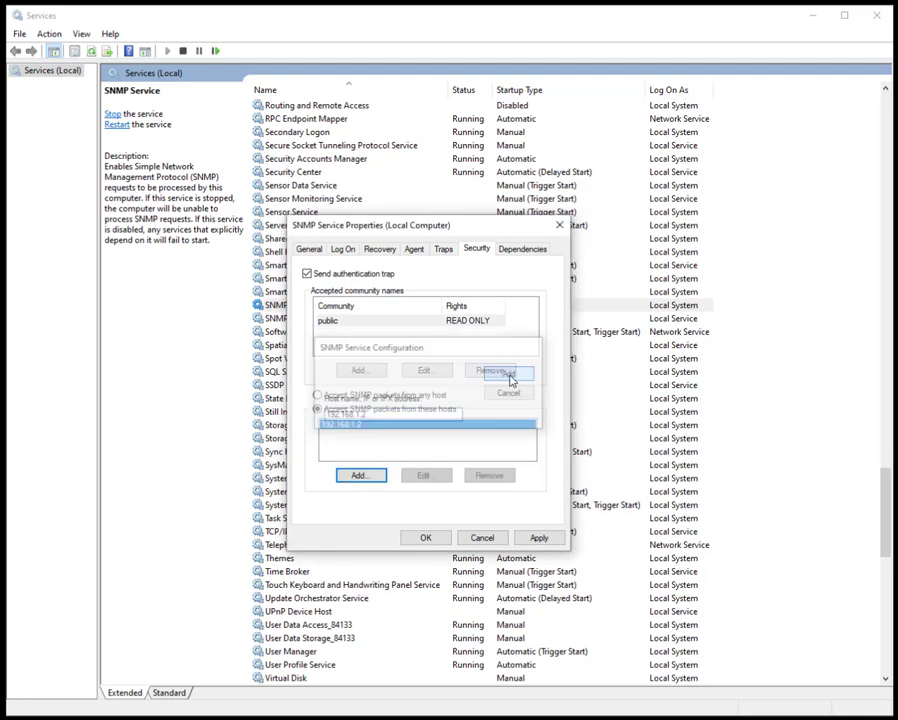
pyautogui.click(427, 540)
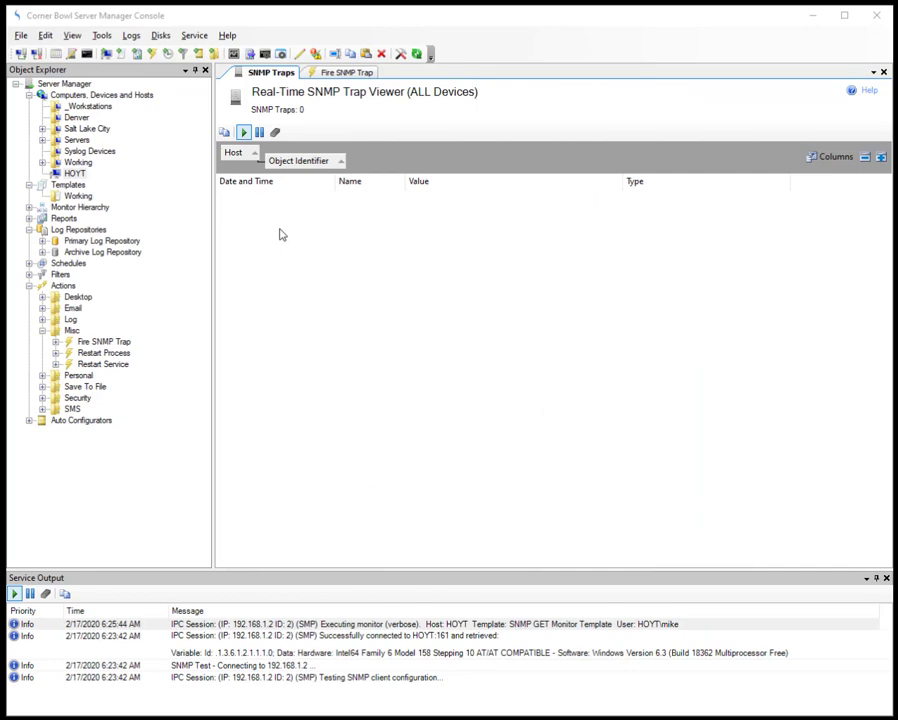
# Step: Create a new template of type SNMP GET Monitor from the Miscellaneous category
pyautogui.click(25, 36)
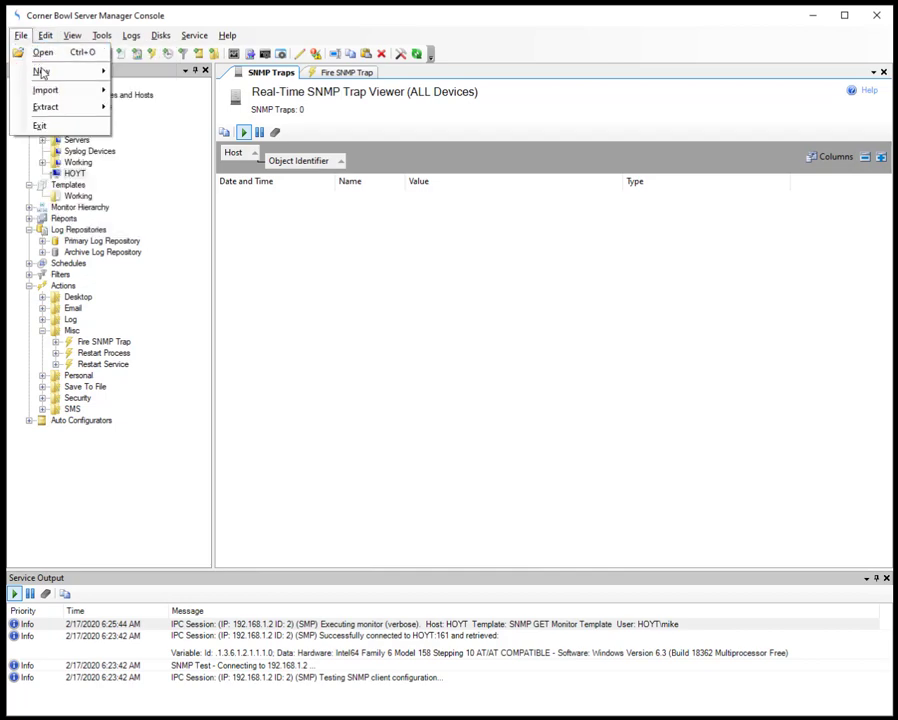
pyautogui.moveTo(42, 72)
pyautogui.click(155, 89)
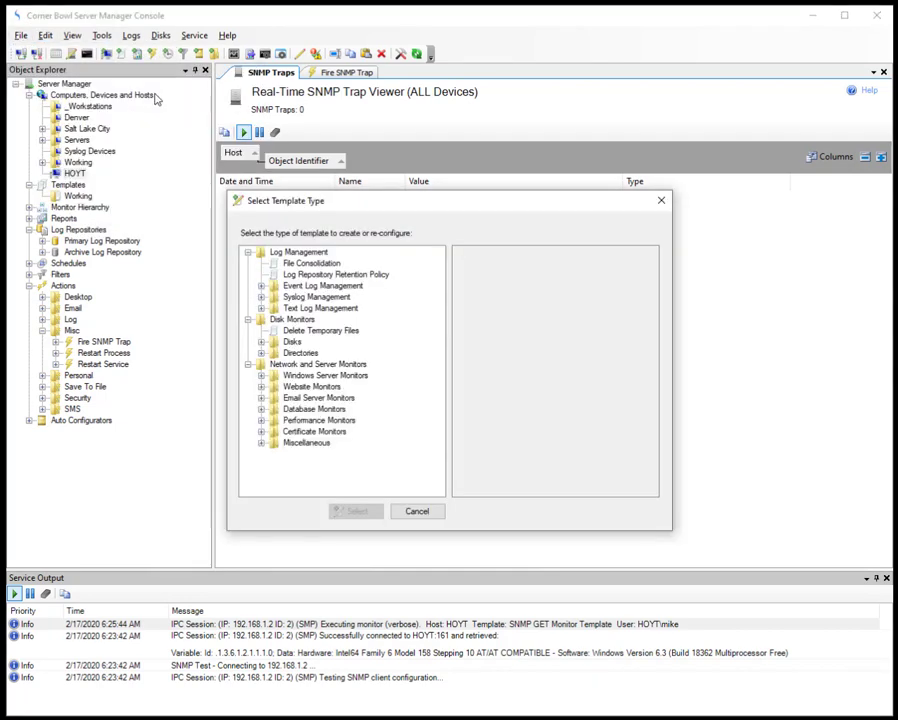
pyautogui.click(262, 441)
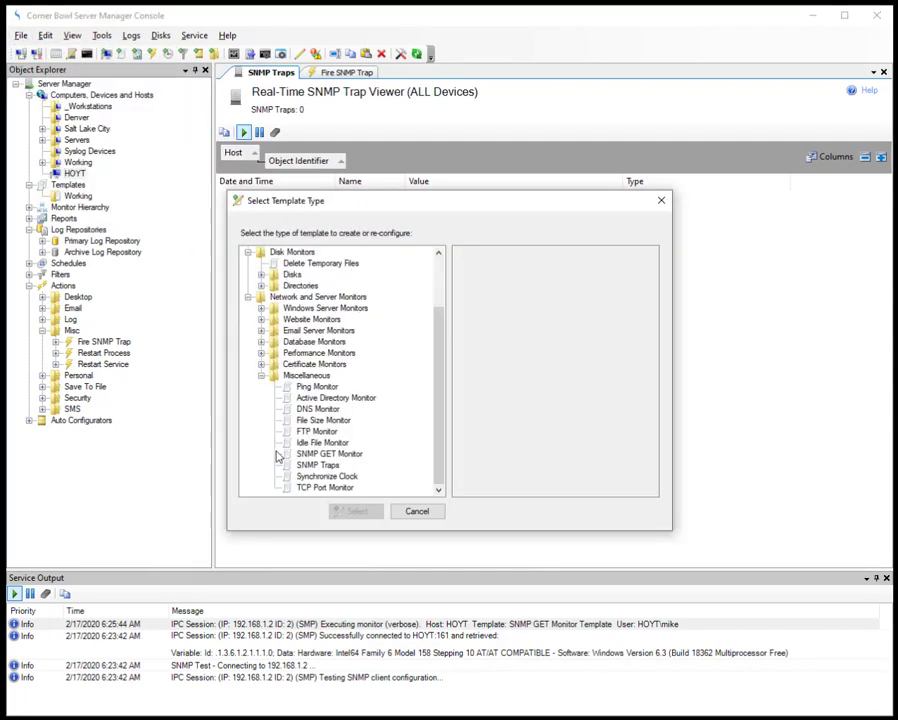
pyautogui.click(326, 455)
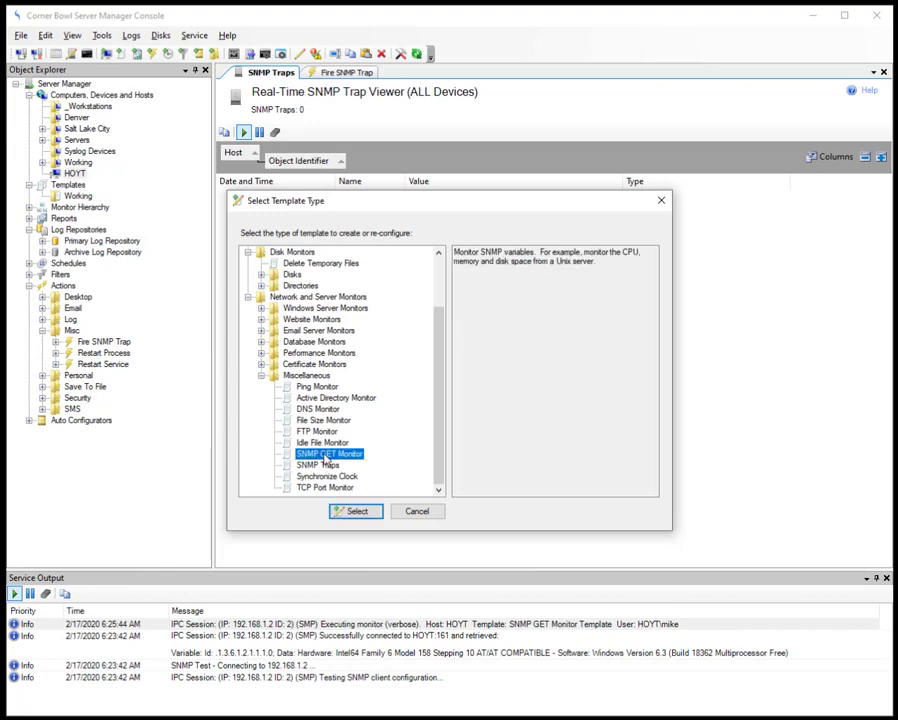
pyautogui.click(352, 512)
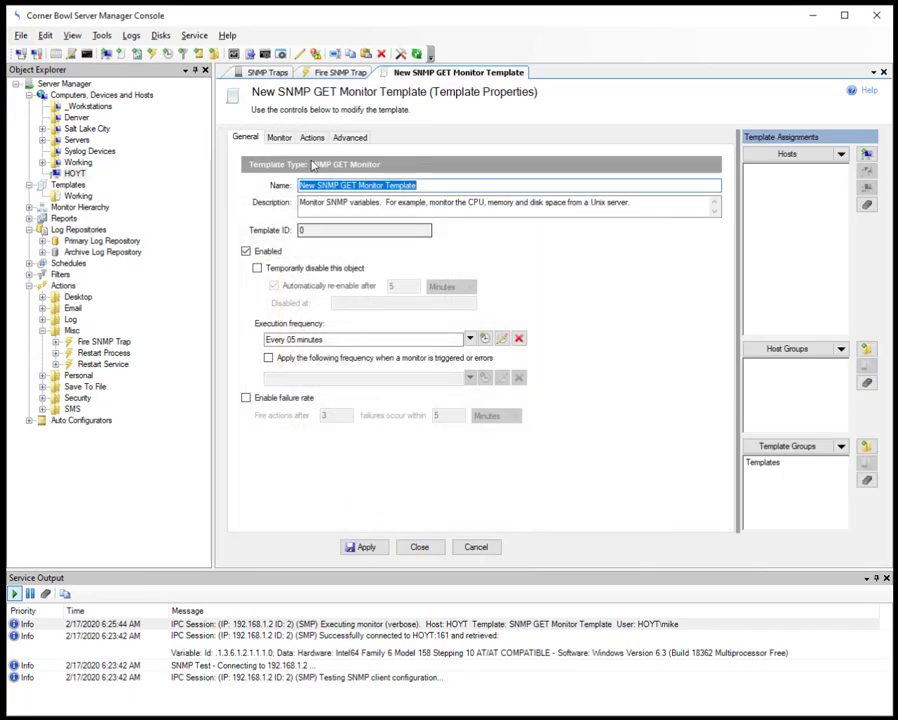
# Step: Remove 'New' from the template name
pyautogui.click(310, 185)
pyautogui.press('BackSpace')
pyautogui.press('BackSpace')
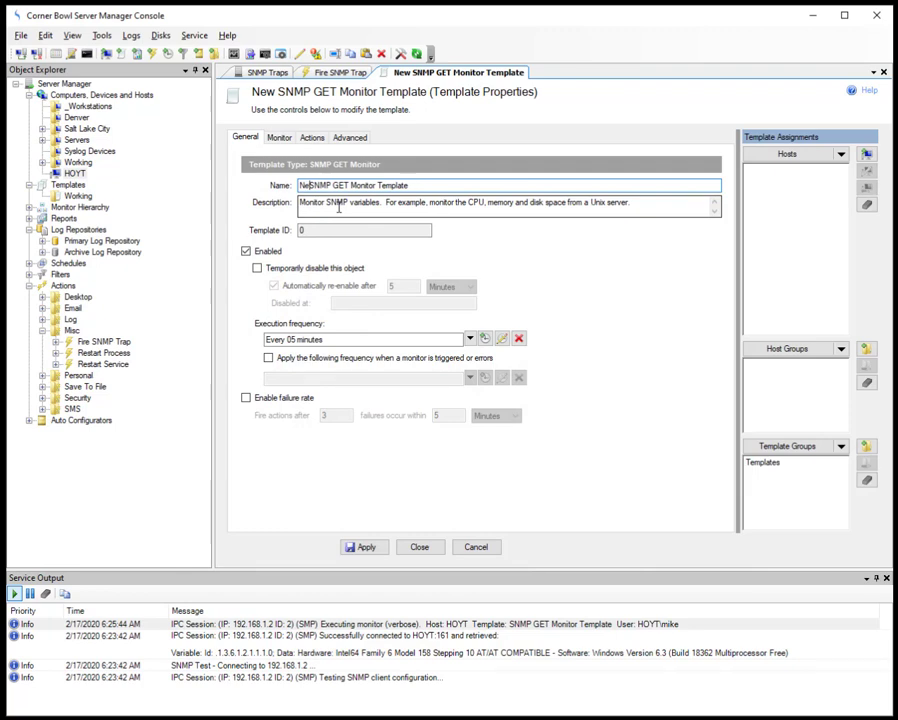
pyautogui.press('BackSpace')
pyautogui.press('BackSpace')
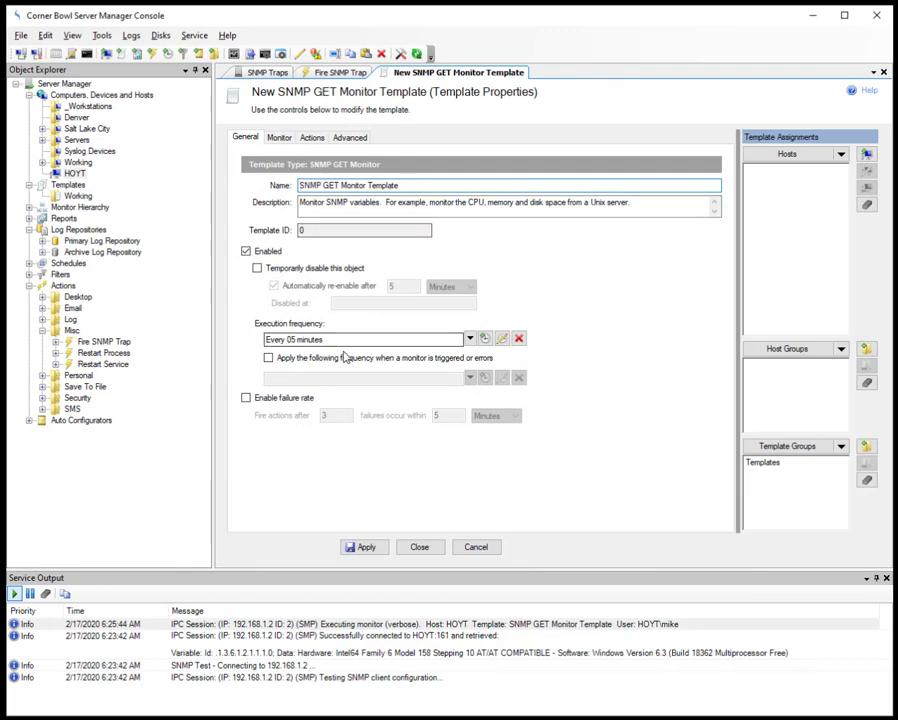
# Step: Assign HOYT as the monitored host and bring up its SNMP server connection settings
pyautogui.click(279, 139)
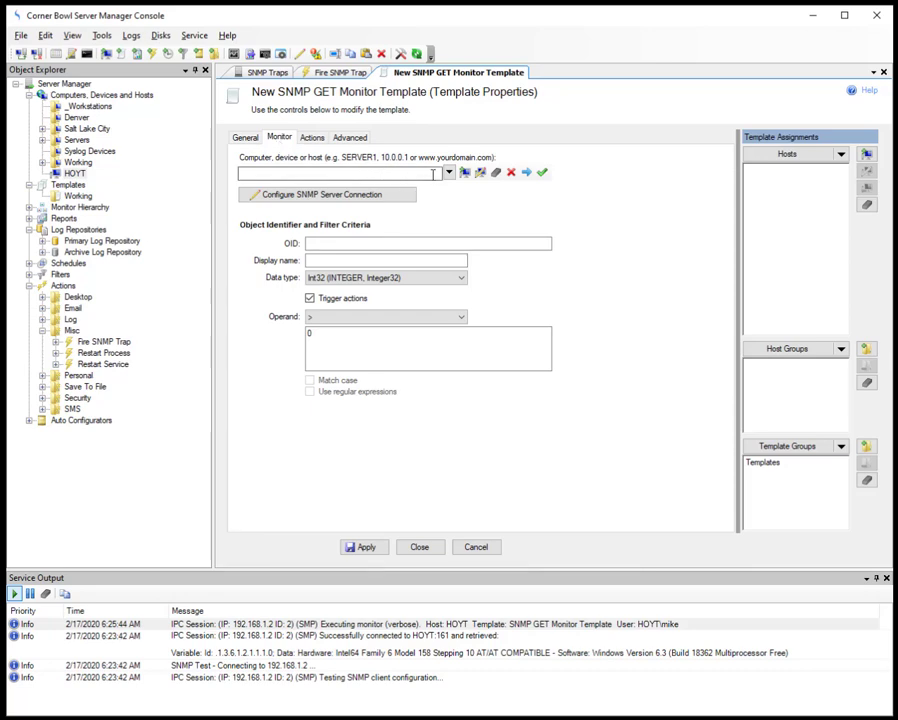
pyautogui.click(448, 172)
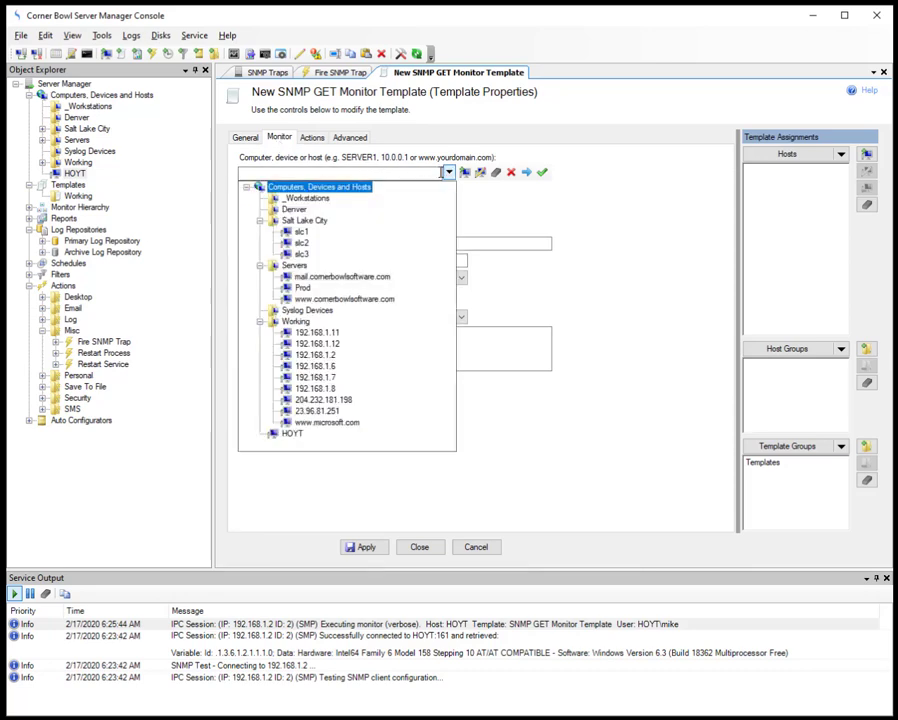
pyautogui.click(293, 435)
pyautogui.click(418, 398)
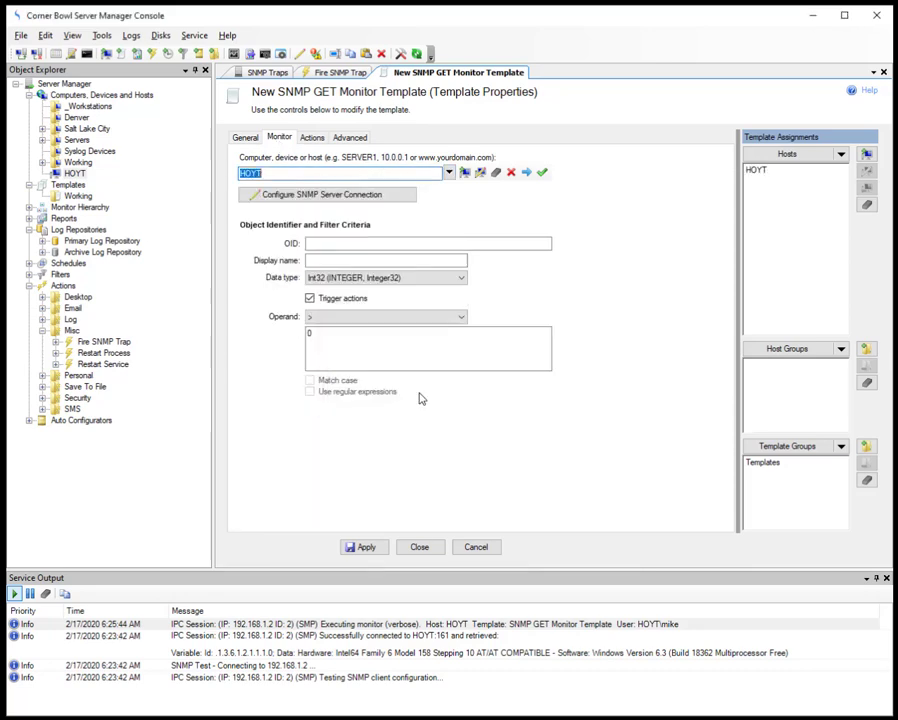
pyautogui.click(324, 196)
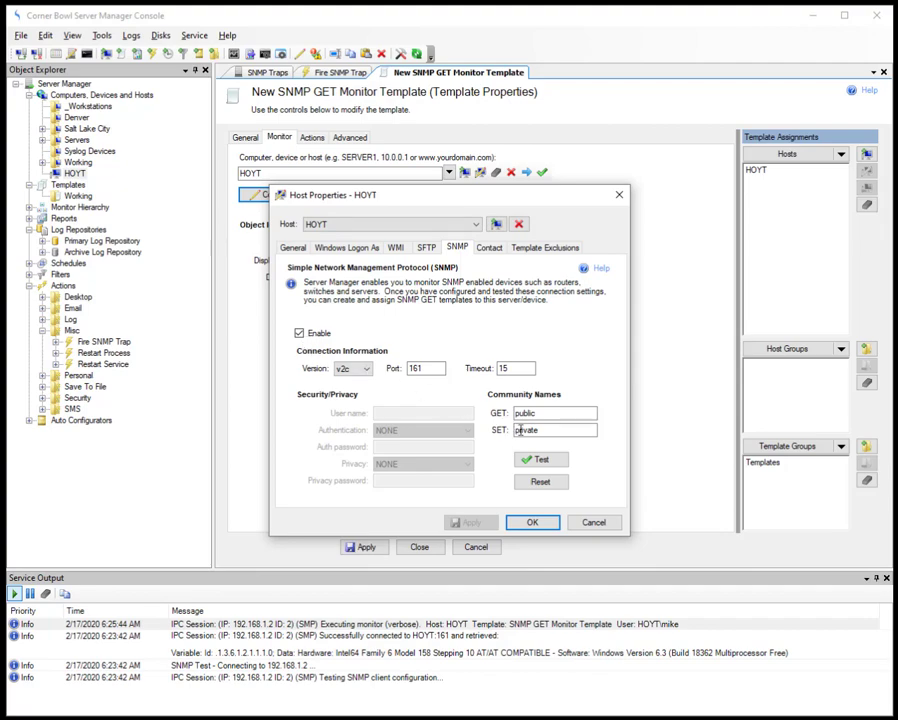
# Step: Test the SNMP connection to HOYT on port 161, then close Host Properties
pyautogui.click(527, 461)
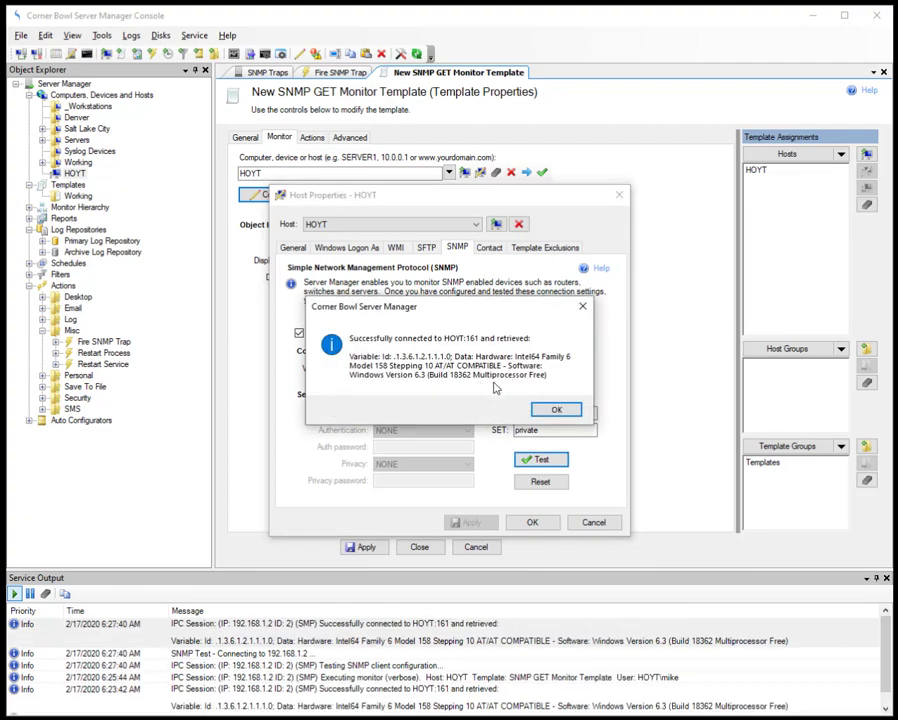
pyautogui.click(553, 415)
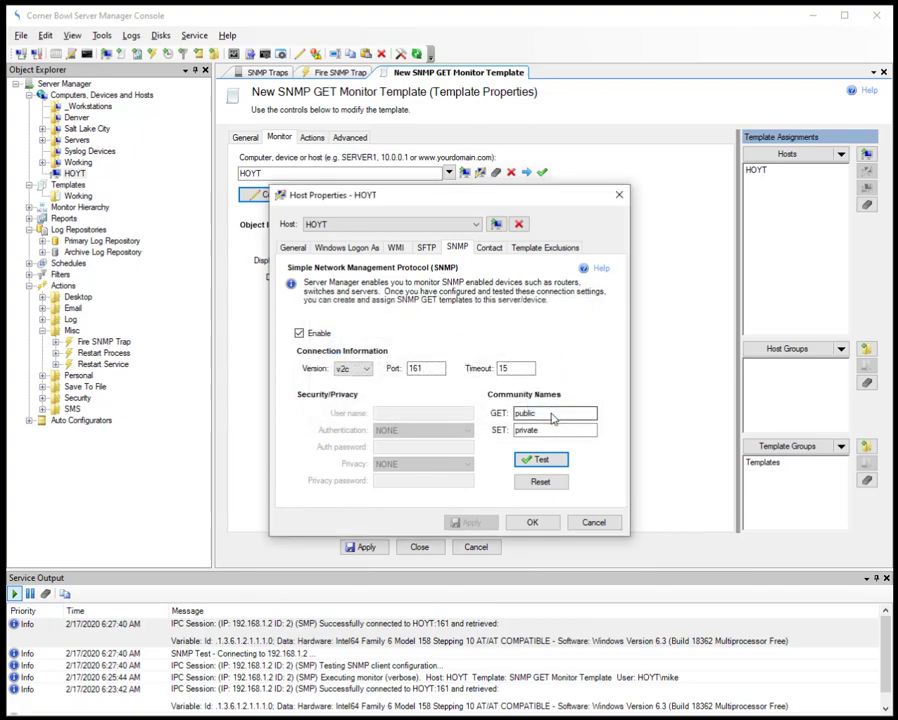
pyautogui.click(536, 524)
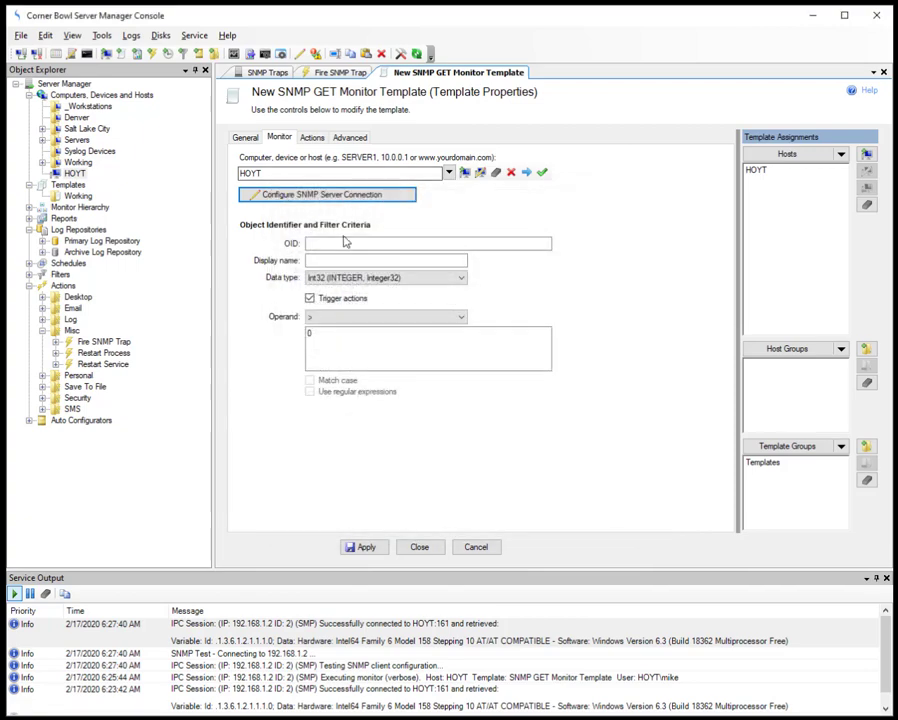
# Step: Monitor OID 1.3.6.1.2.1.1.1.0 as 'Hardware', a String containing 'Intel', and test retrieval
pyautogui.click(345, 243)
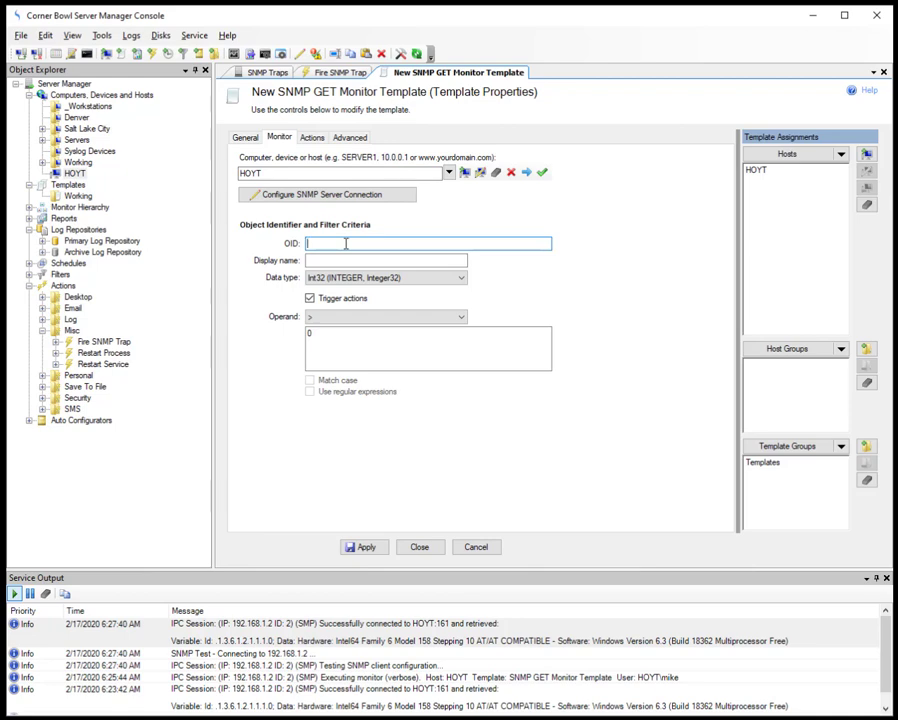
pyautogui.write('1.3.6.1.2.1.1.1.0')
pyautogui.click(379, 258)
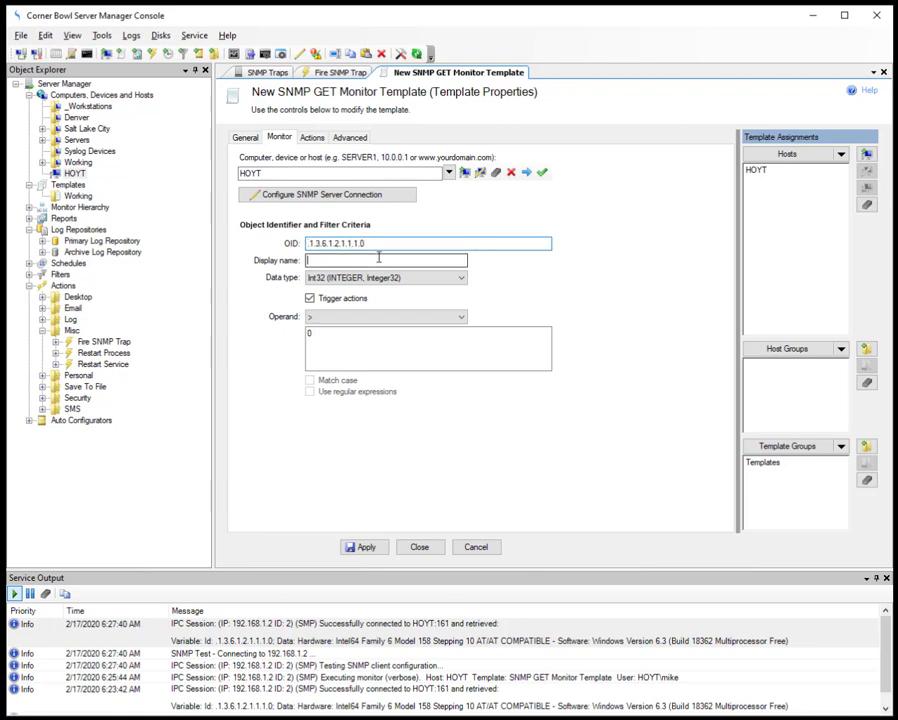
pyautogui.write('H')
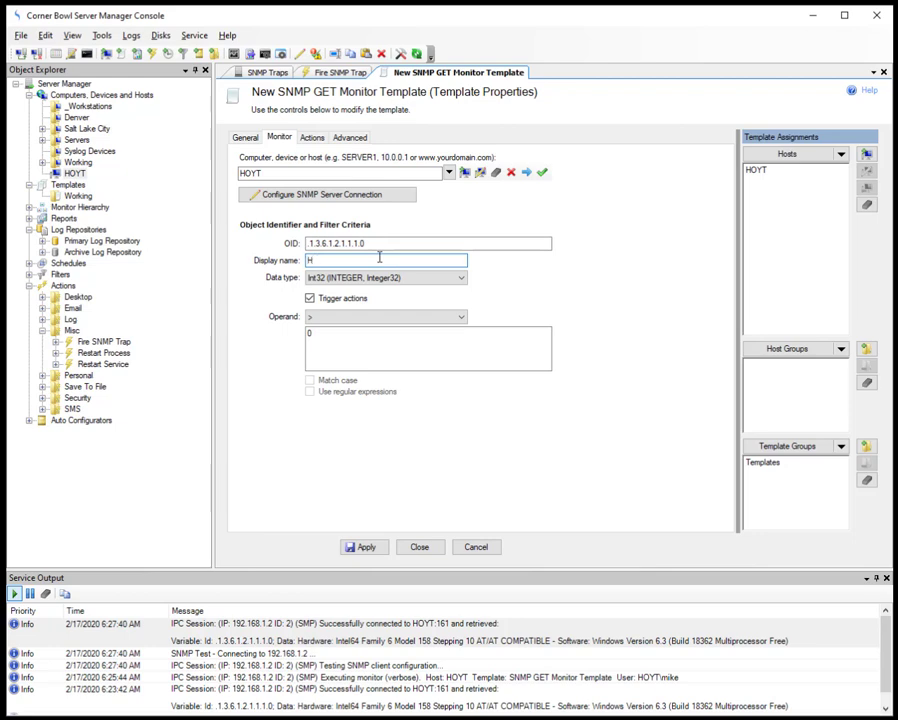
pyautogui.write('ardware')
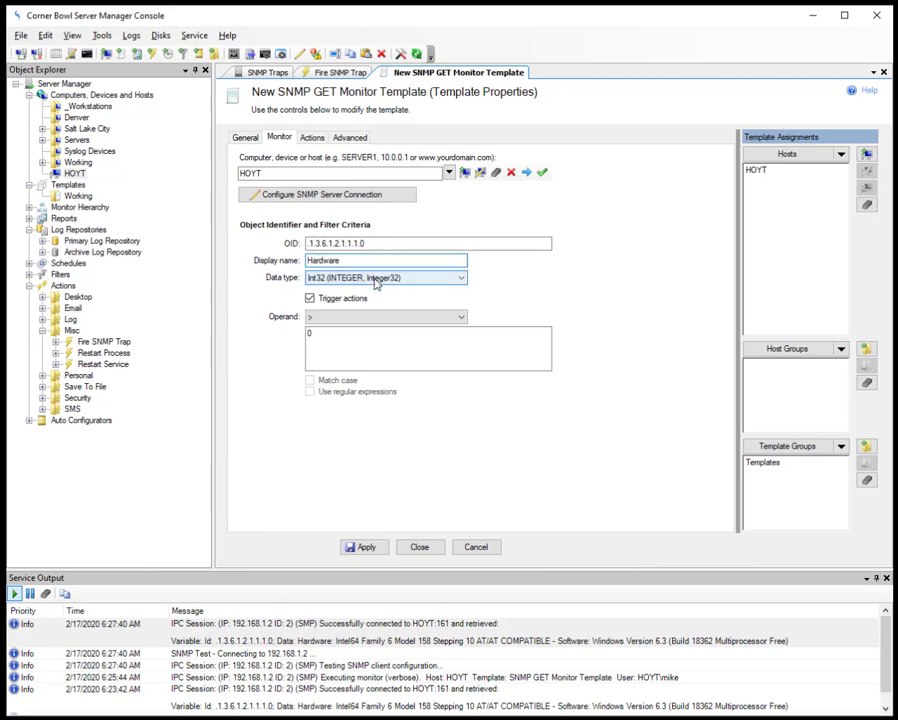
pyautogui.click(372, 278)
pyautogui.click(366, 317)
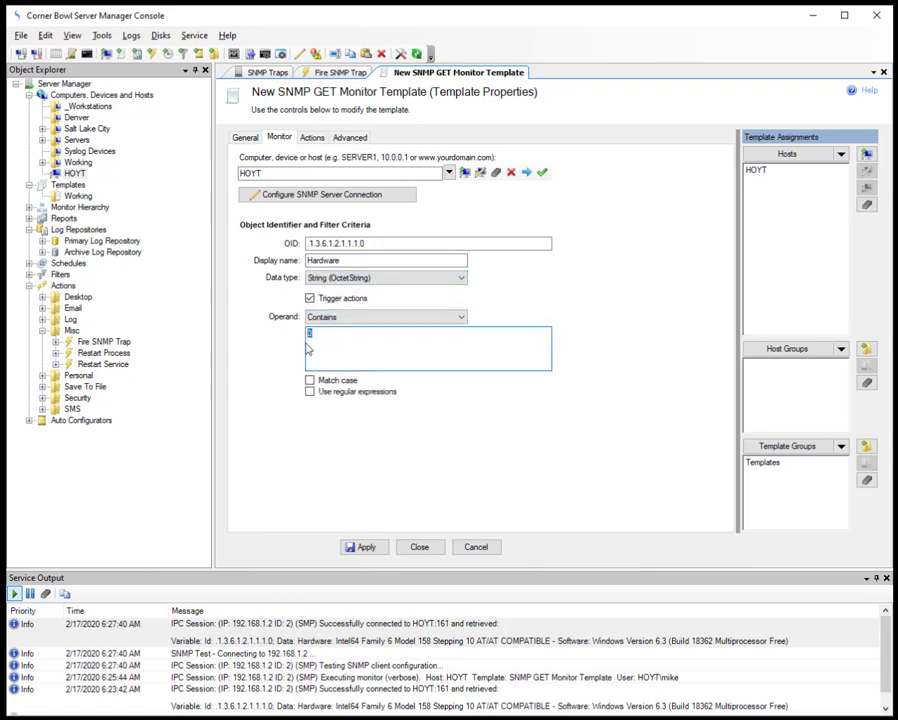
pyautogui.write('Intel')
pyautogui.click(542, 174)
# Step: Add the Desktop > Display Message Box trigger action and apply the template
pyautogui.click(312, 138)
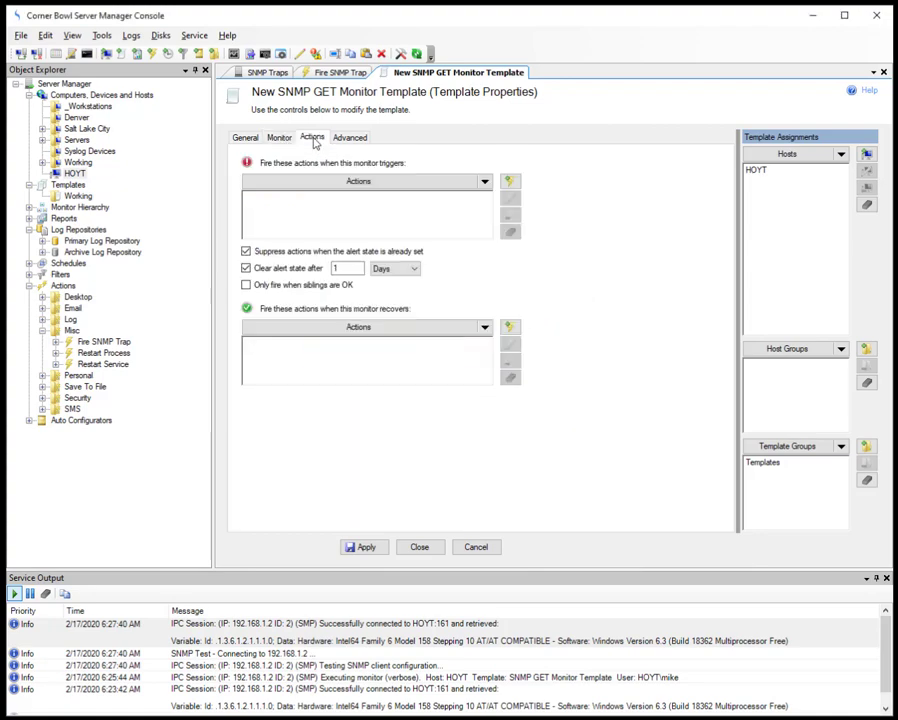
pyautogui.click(342, 184)
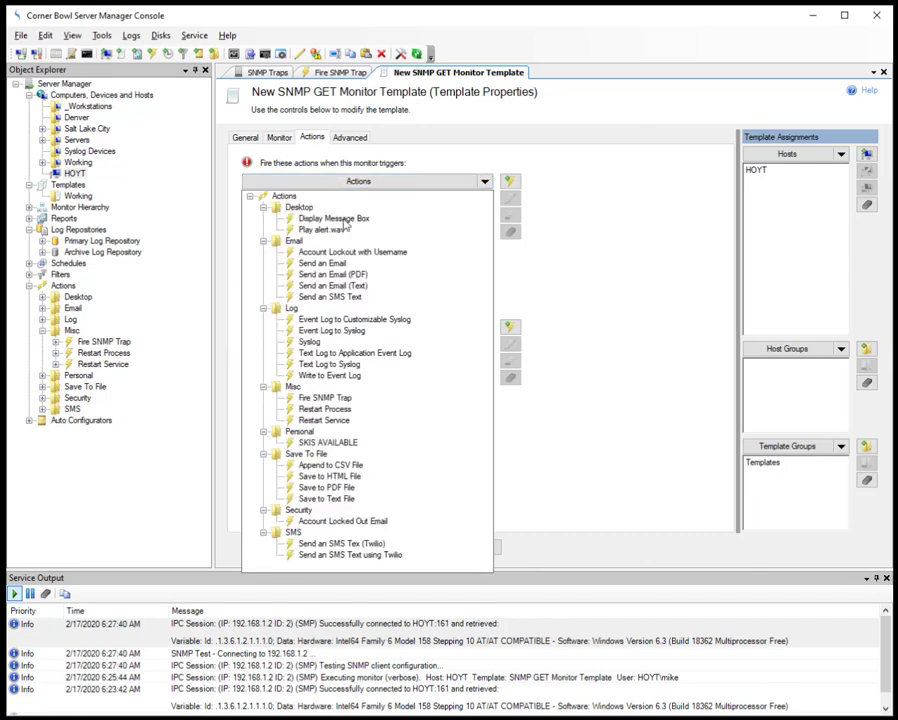
pyautogui.click(338, 219)
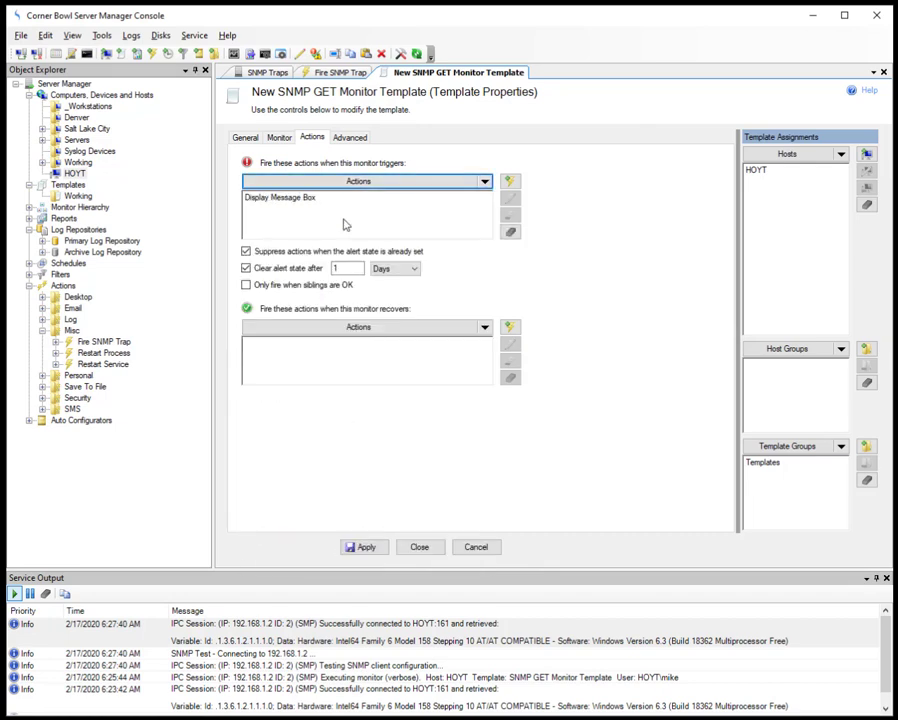
pyautogui.click(365, 547)
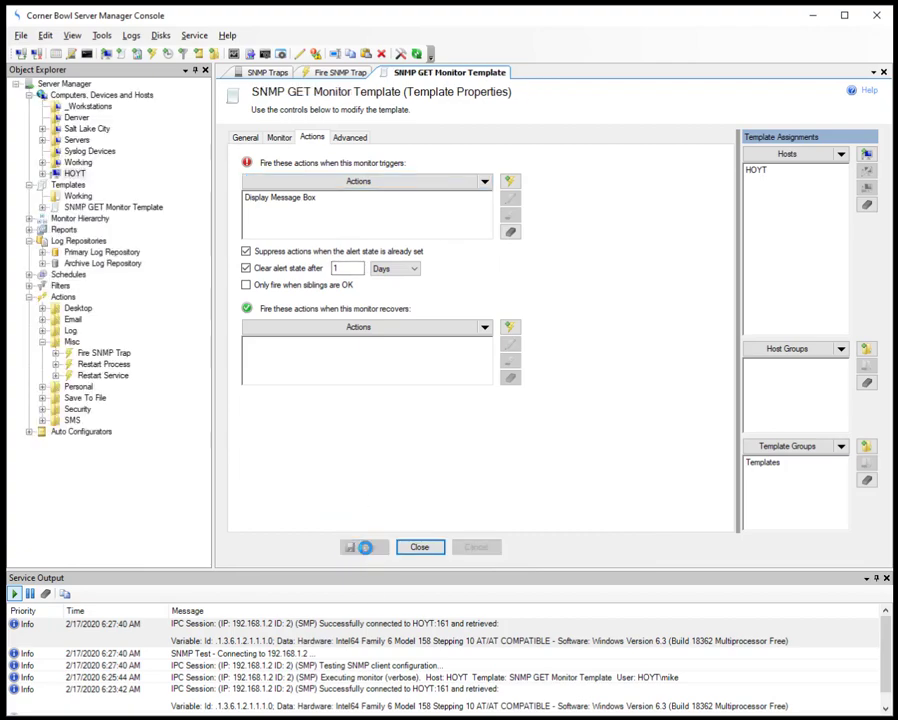
# Step: Execute HOYT's SNMP GET Monitor Template now (Verbose), then close the alert and results
pyautogui.click(43, 173)
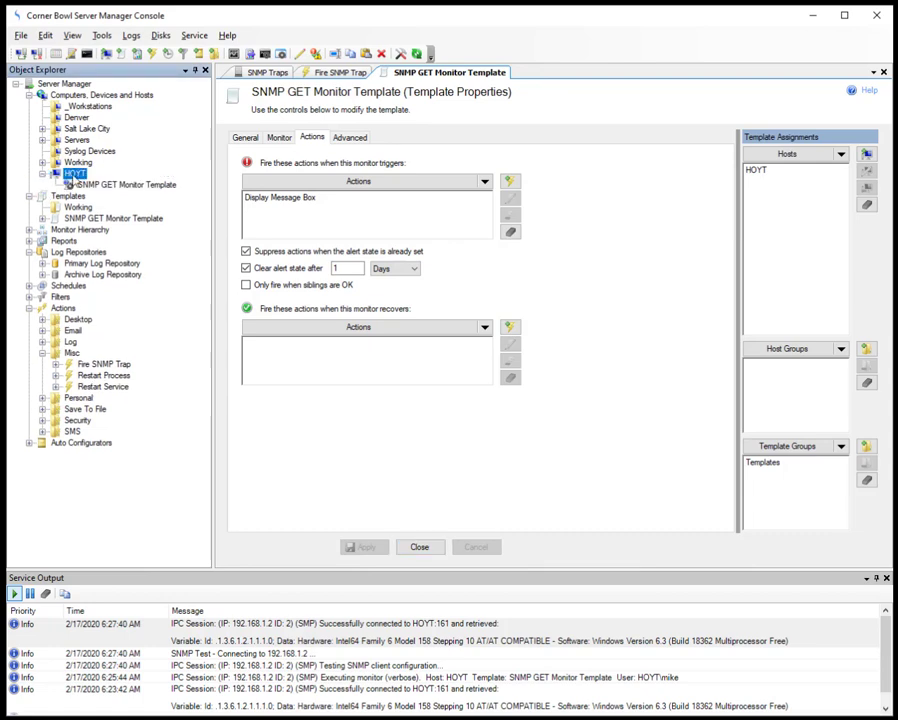
pyautogui.click(92, 186)
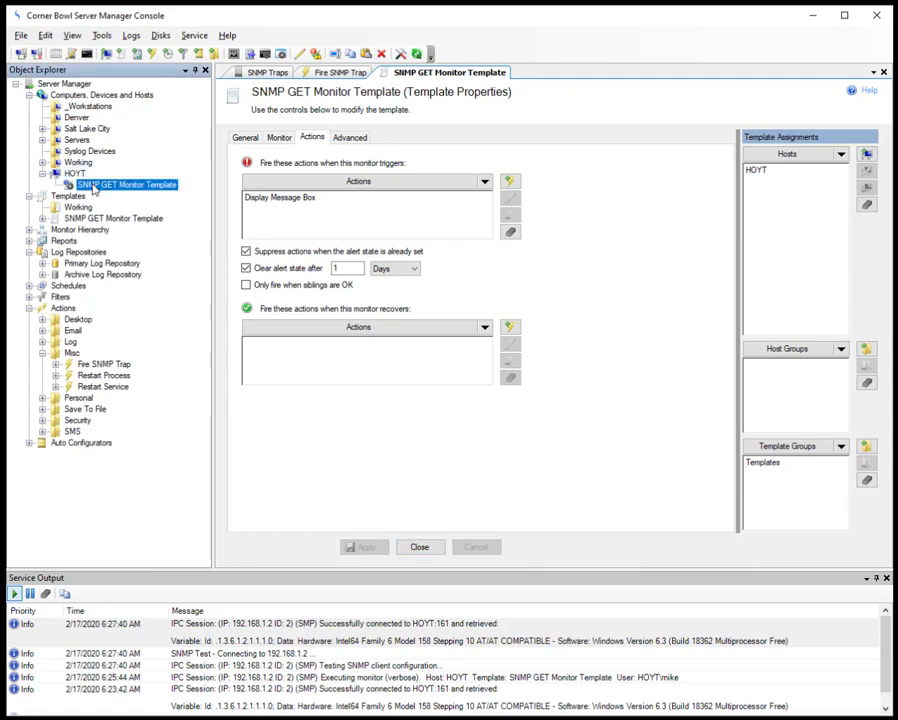
pyautogui.rightClick(94, 189)
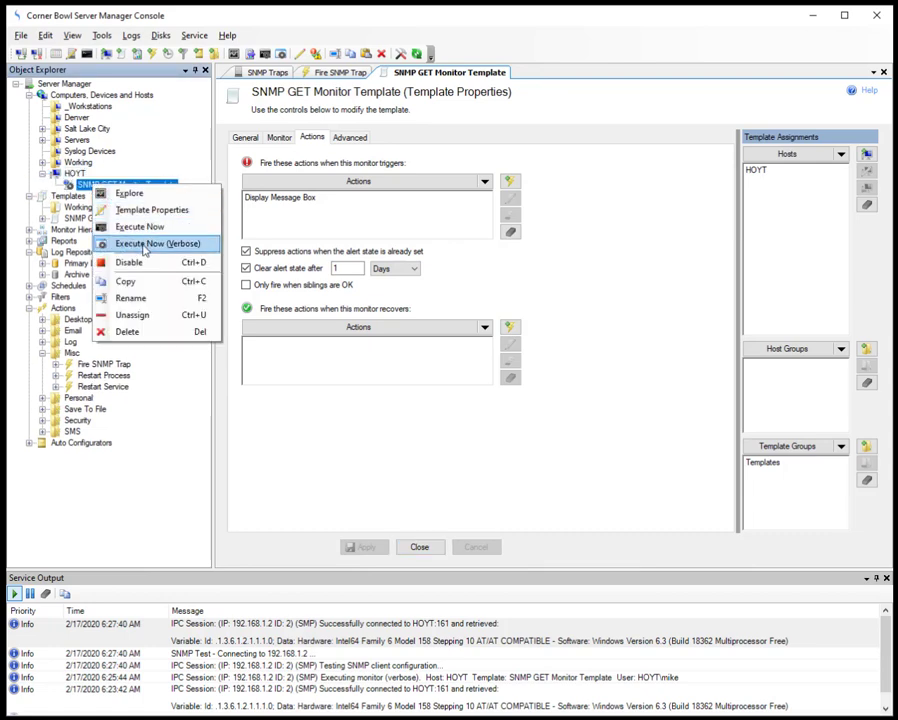
pyautogui.click(145, 243)
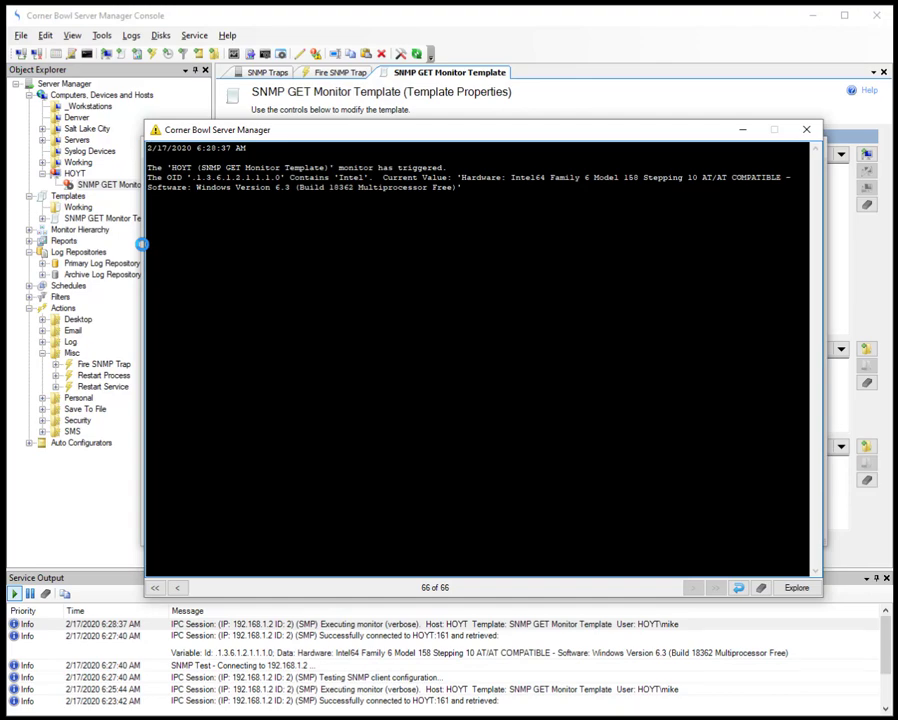
pyautogui.click(806, 129)
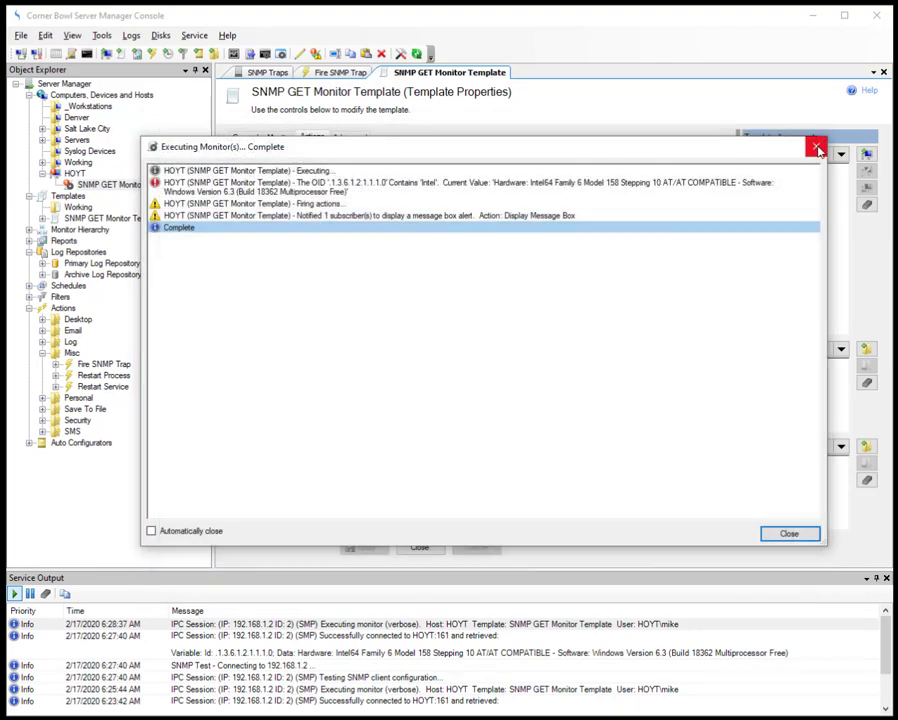
pyautogui.click(815, 145)
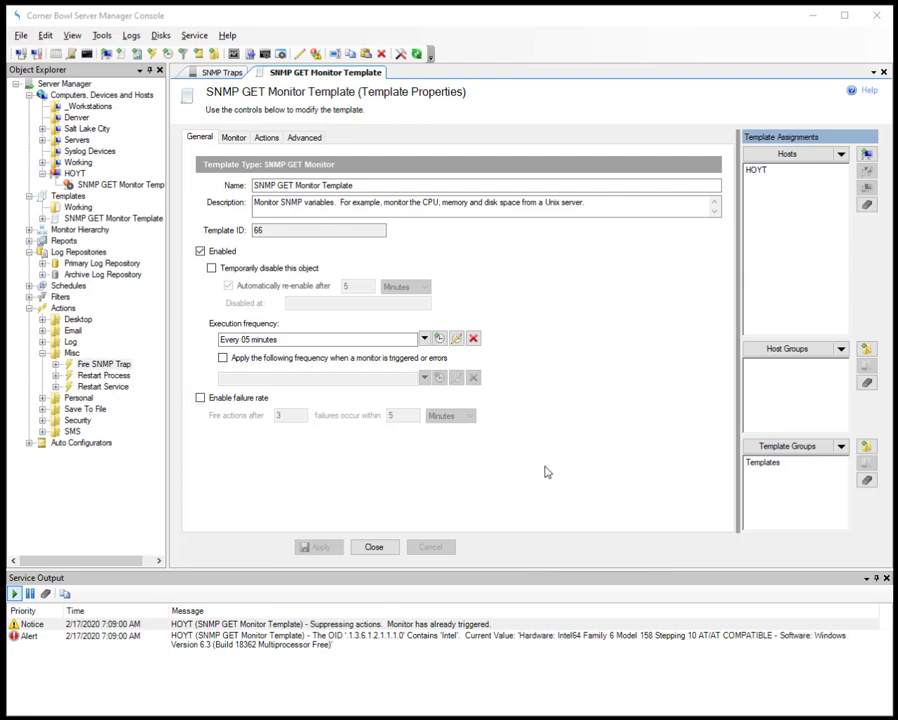
# Step: Show the Real-Time SNMP Trap Viewer for all devices via View > SNMP Traps
pyautogui.click(70, 36)
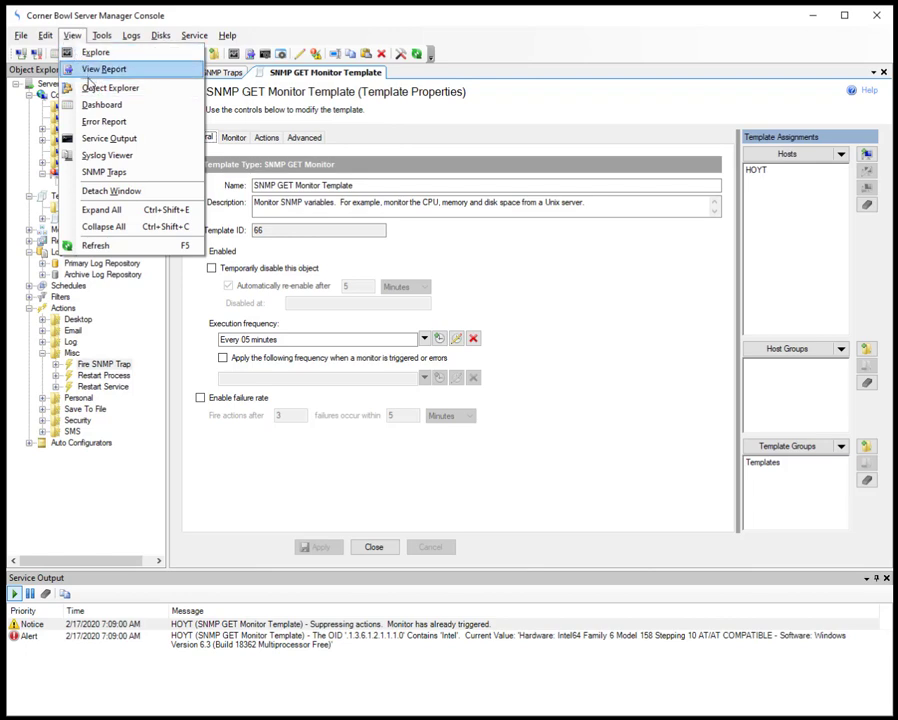
pyautogui.click(101, 174)
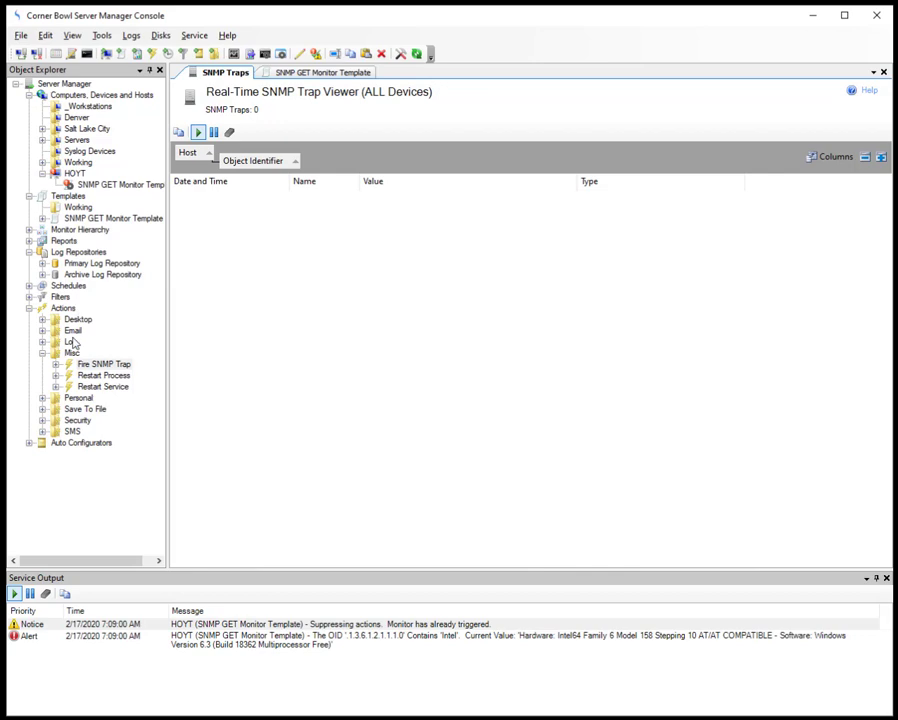
# Step: Open the Fire SNMP Trap action's properties in a new vertical tab group
pyautogui.click(93, 366)
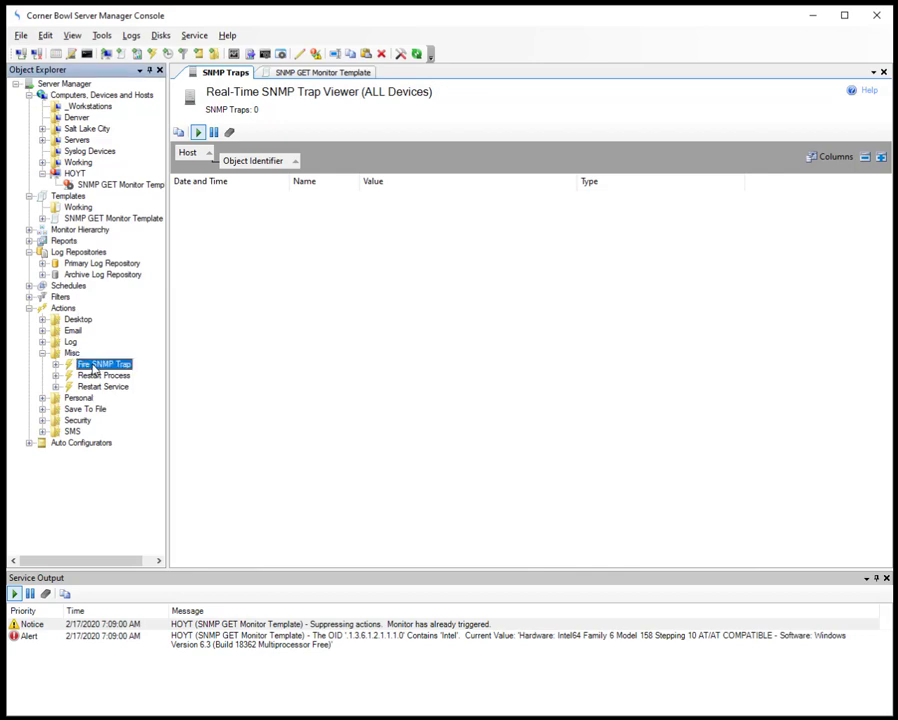
pyautogui.rightClick(93, 368)
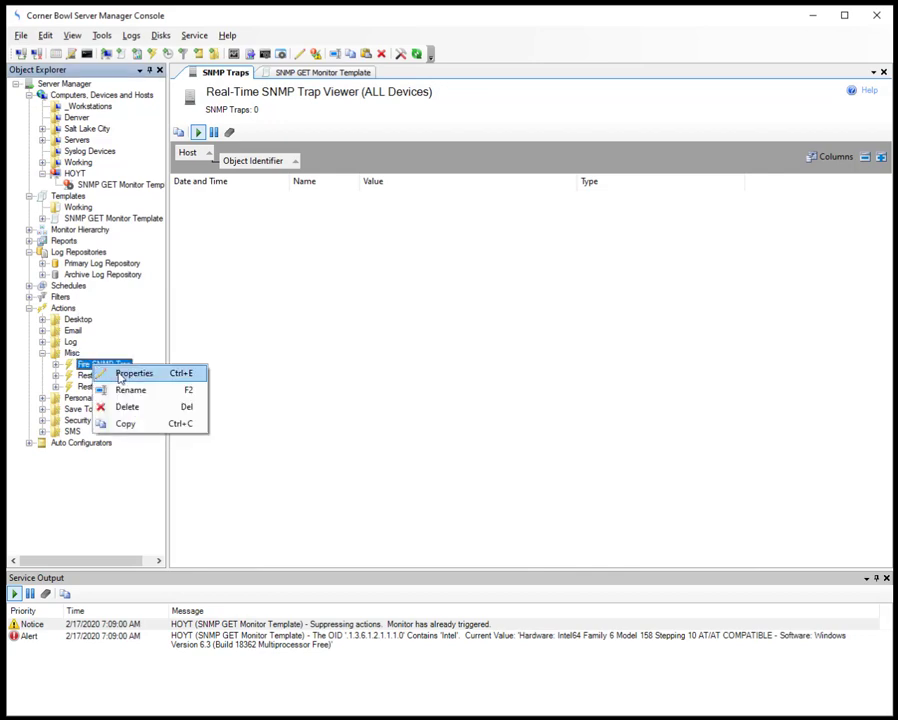
pyautogui.click(116, 372)
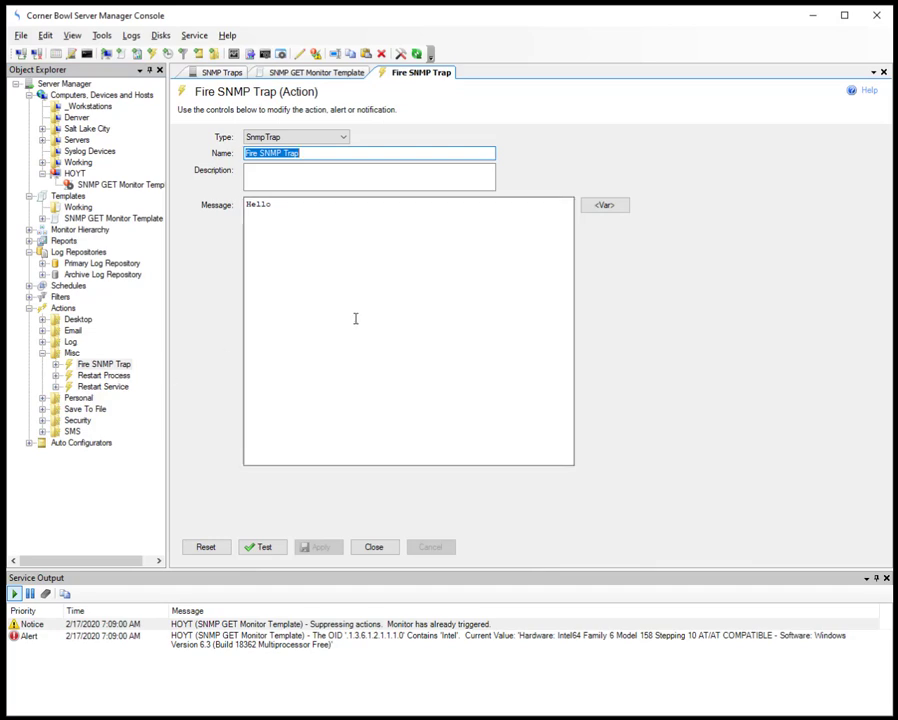
pyautogui.rightClick(407, 82)
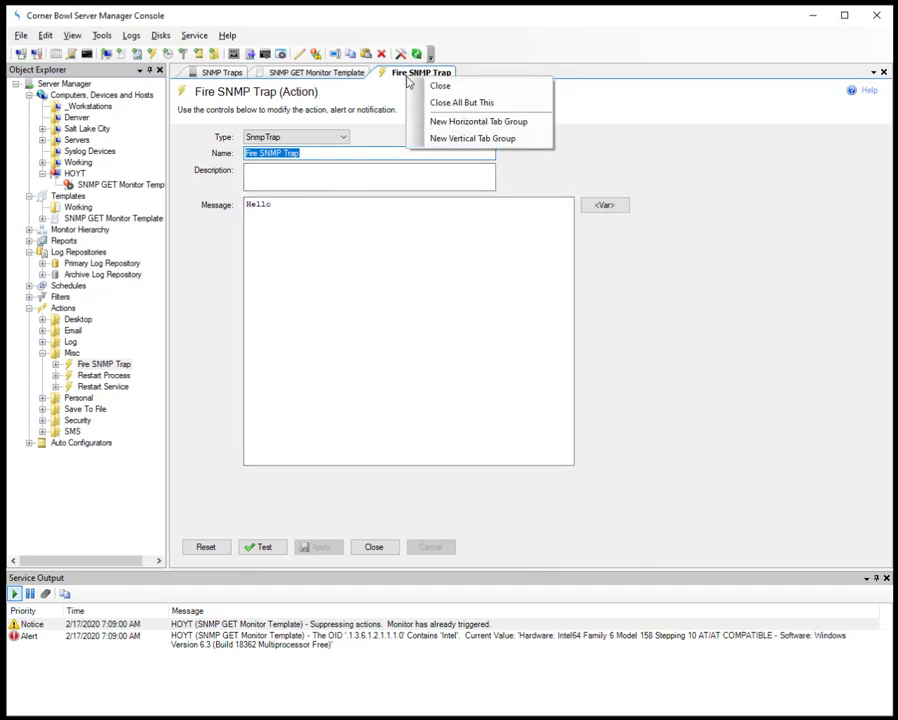
pyautogui.click(464, 140)
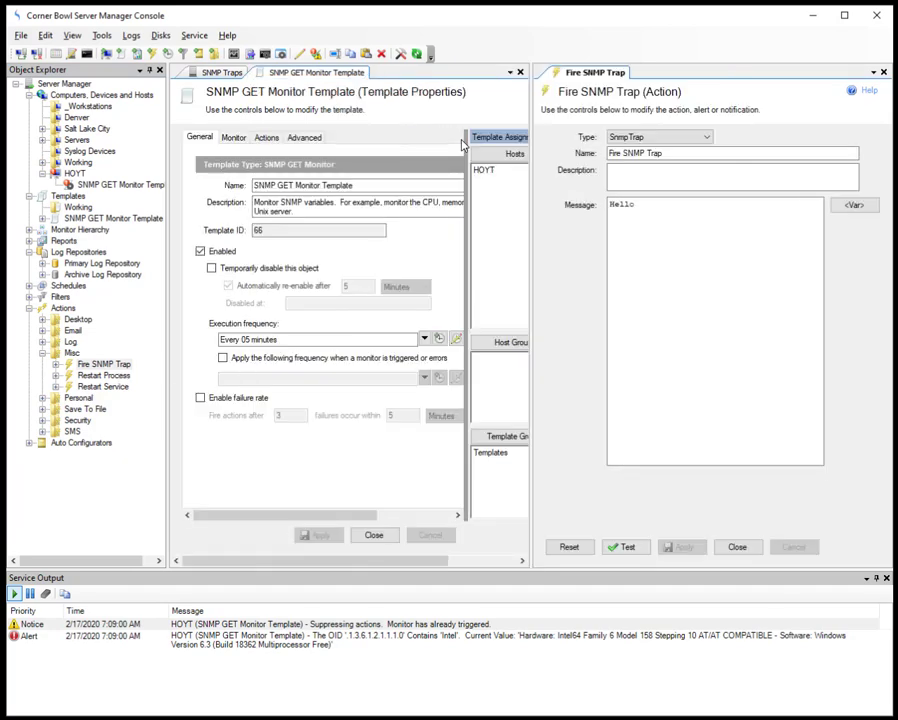
# Step: With the SNMP Traps viewer alongside, send a test trap and acknowledge the confirmation
pyautogui.click(225, 73)
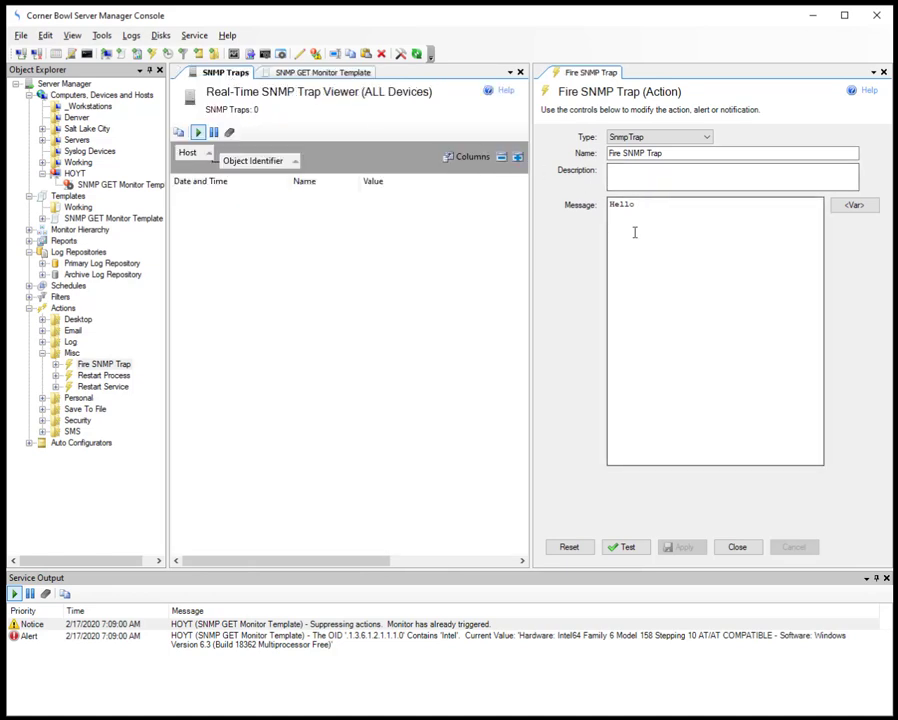
pyautogui.click(630, 550)
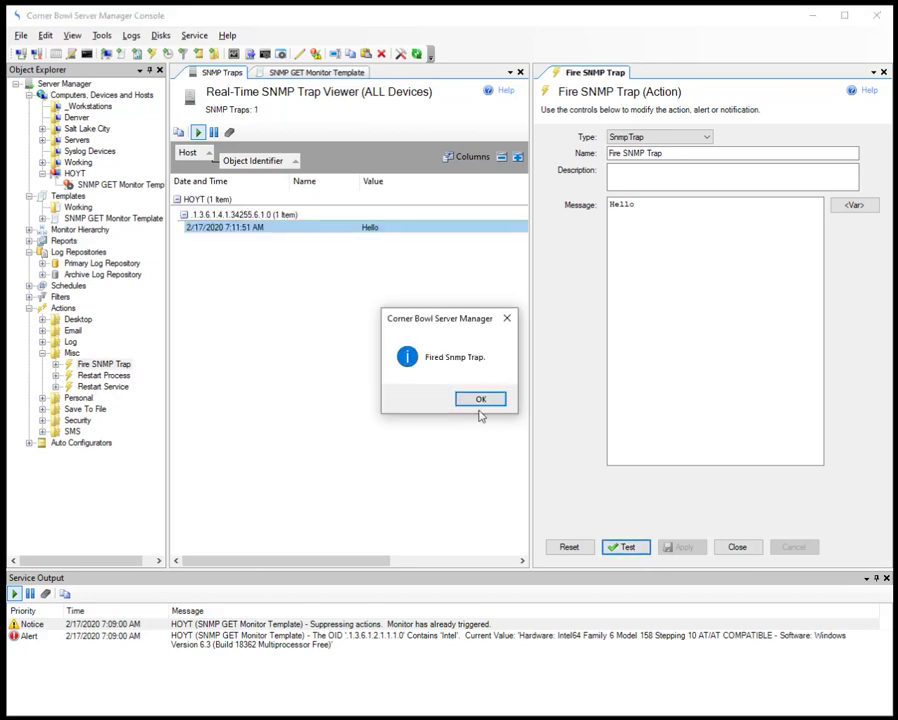
pyautogui.click(475, 399)
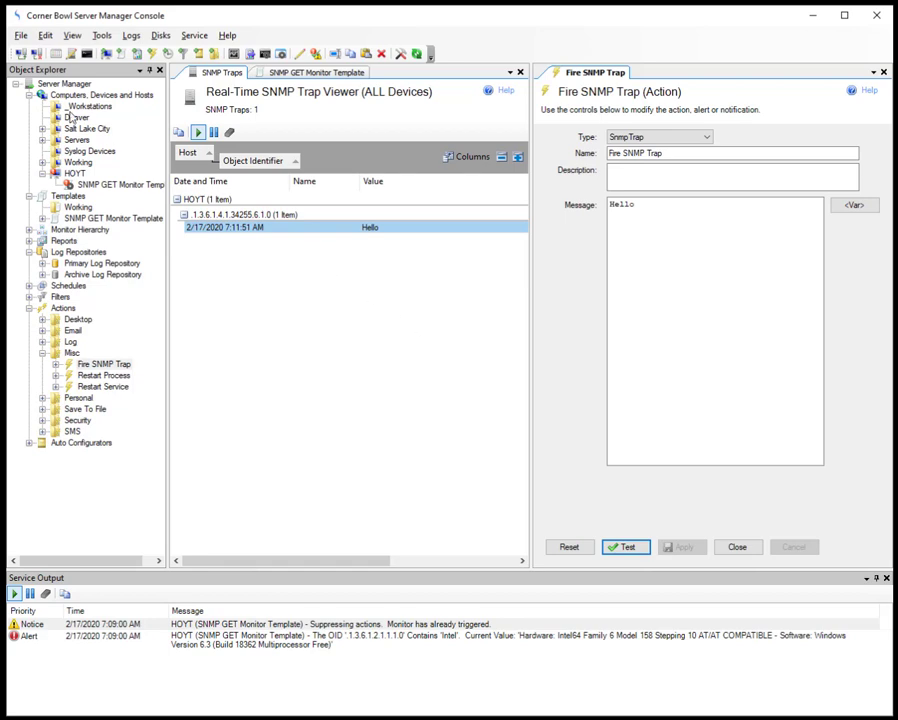
# Step: Create a new template of the Miscellaneous SNMP Traps type
pyautogui.click(18, 25)
pyautogui.moveTo(52, 74)
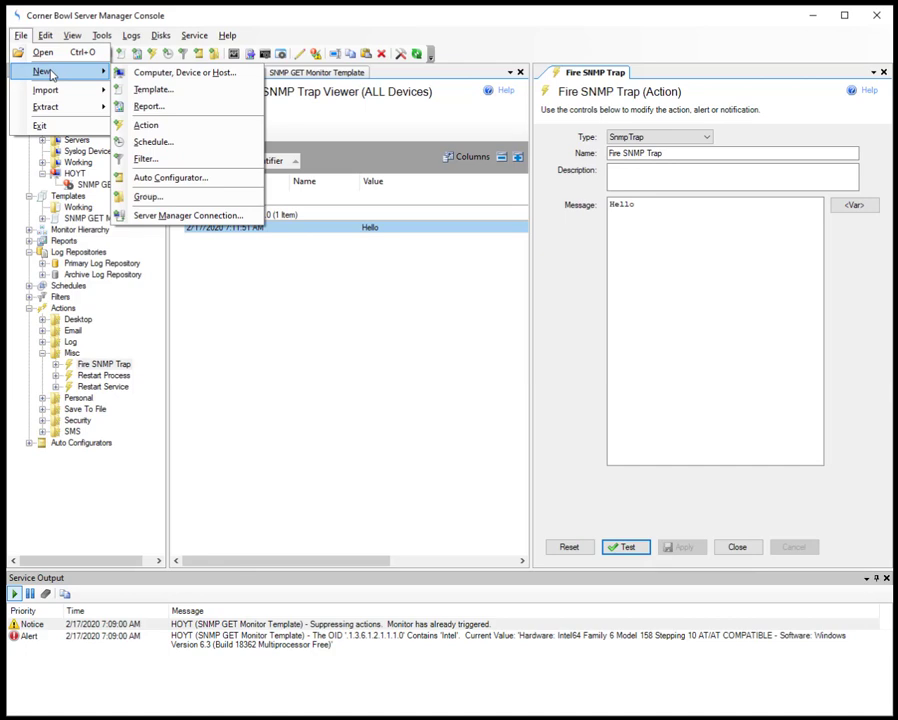
pyautogui.click(140, 89)
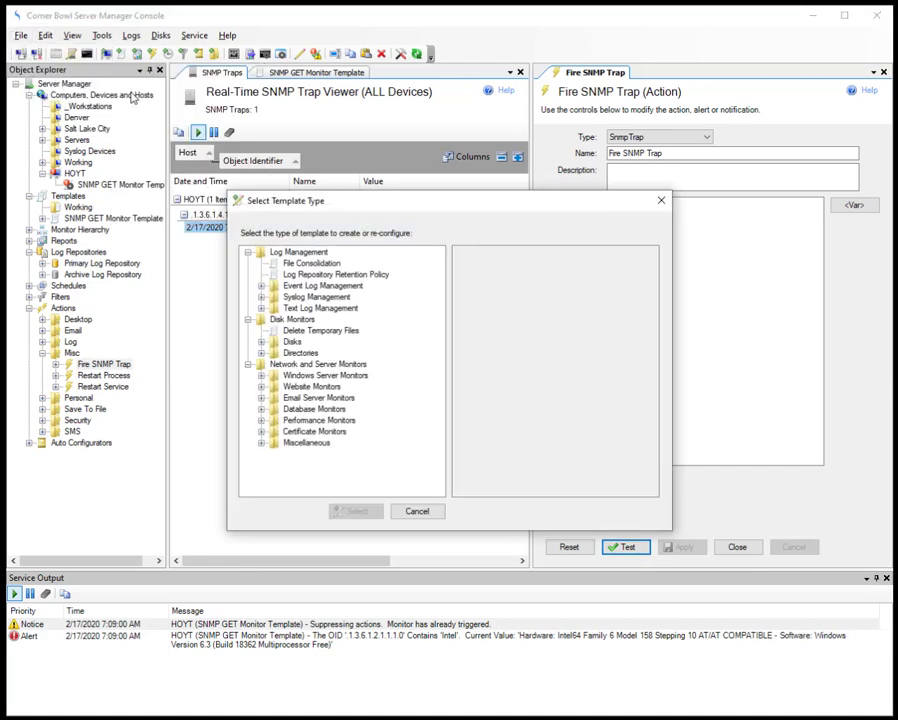
pyautogui.click(261, 442)
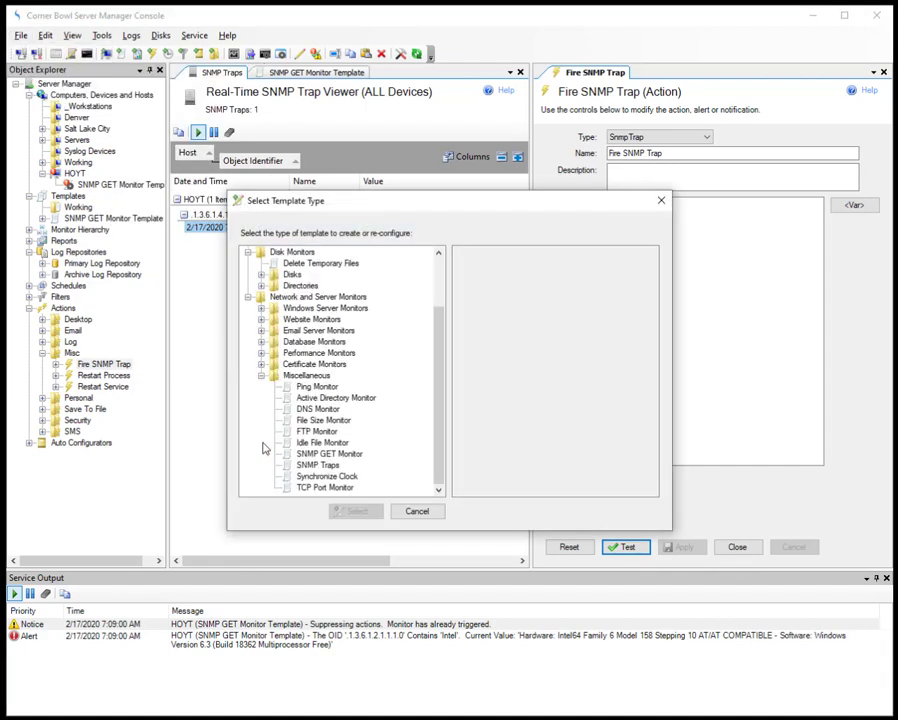
pyautogui.click(314, 465)
pyautogui.click(356, 511)
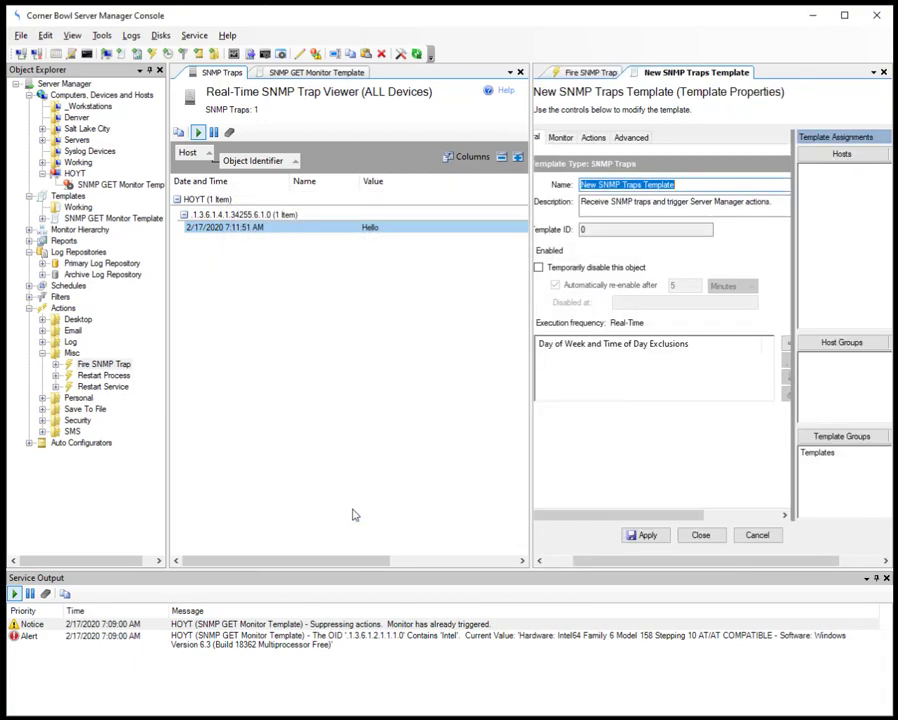
# Step: Widen the properties panel and rename the template to 'SNMP Traps Template'
pyautogui.moveTo(517, 292); pyautogui.dragTo(277, 309)
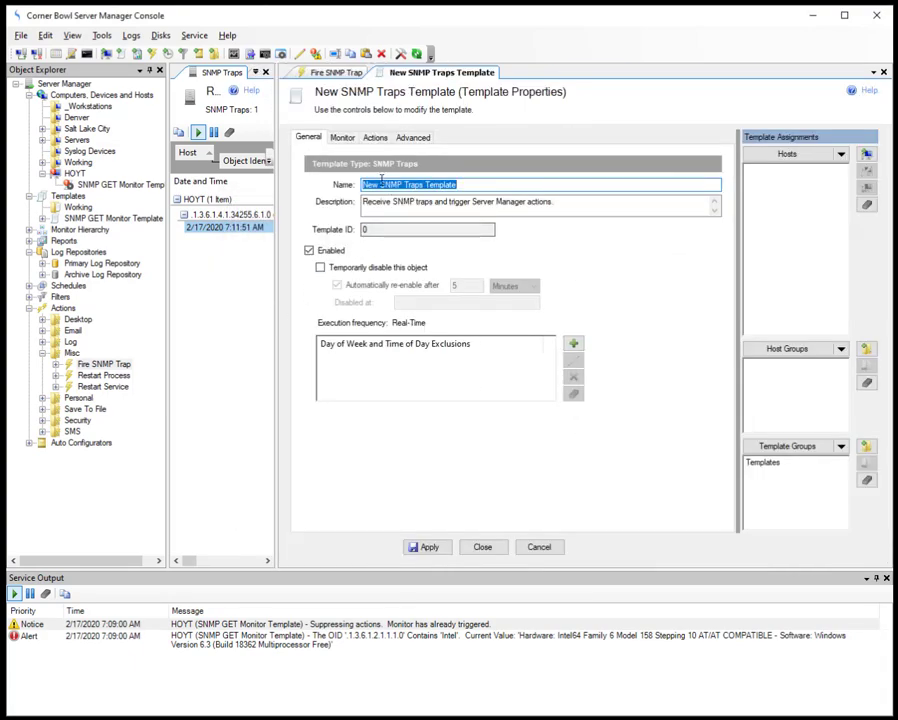
pyautogui.click(380, 184)
pyautogui.press('BackSpace')
pyautogui.press('BackSpace')
pyautogui.press('BackSpace')
pyautogui.press('BackSpace')
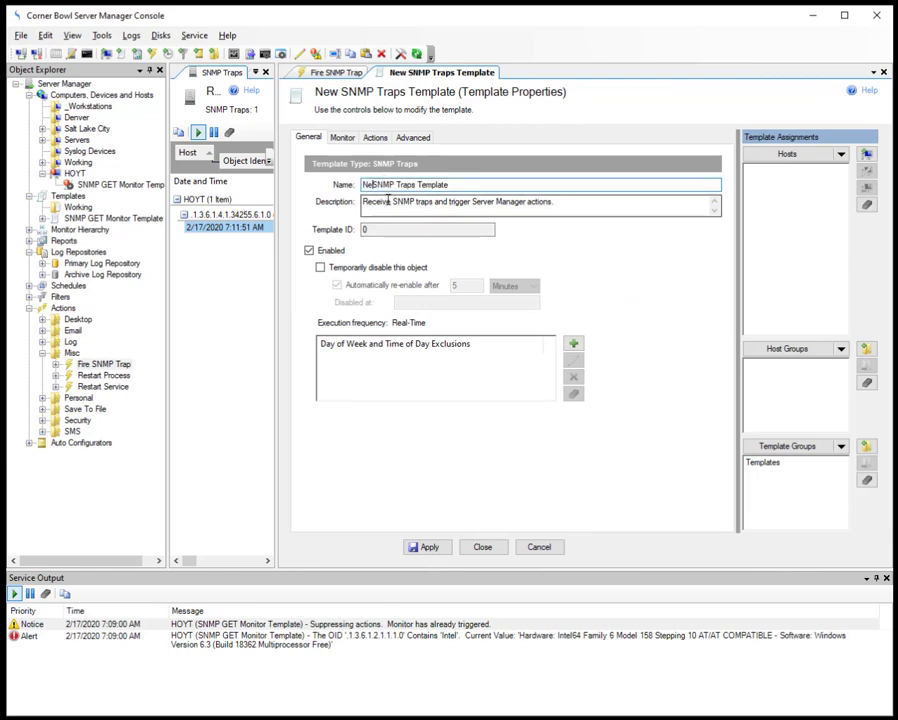
# Step: Set the monitored OID to 1.3.6 with display name 'Hardware'
pyautogui.click(342, 137)
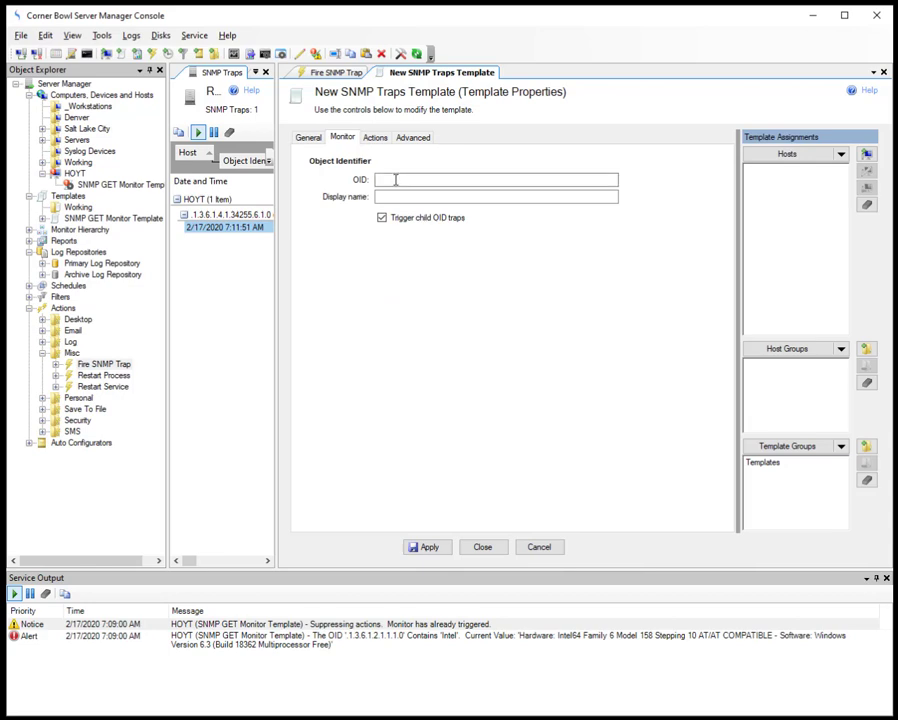
pyautogui.click(396, 179)
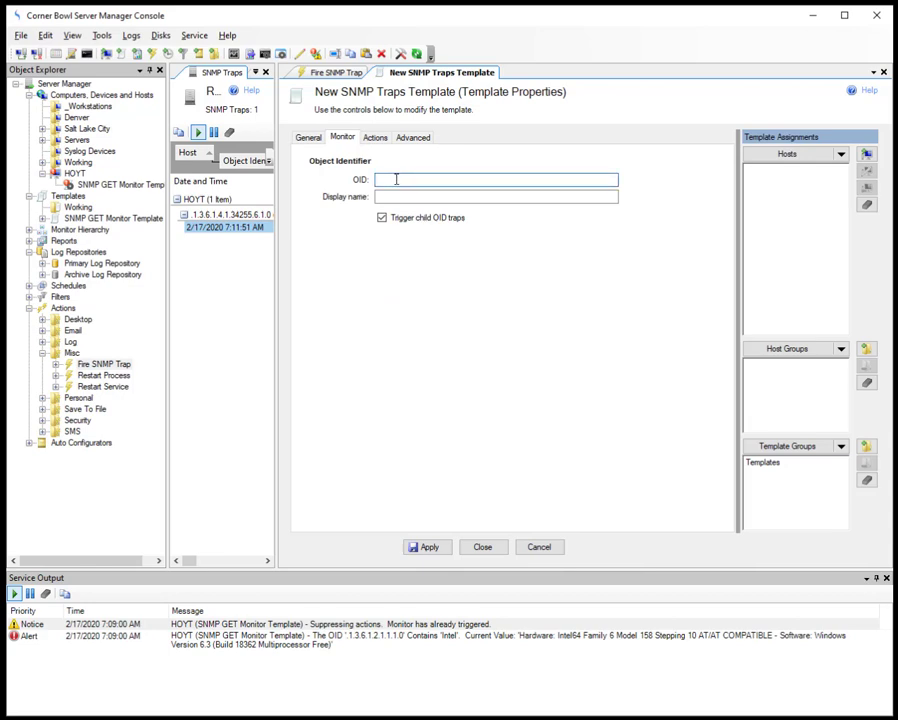
pyautogui.write('1.3.6')
pyautogui.click(481, 195)
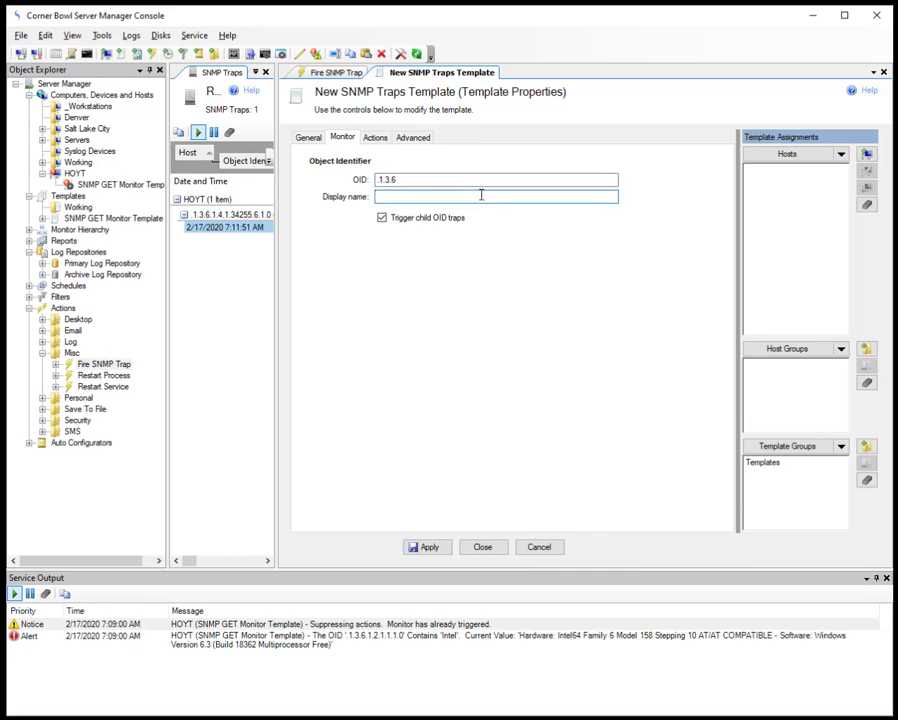
pyautogui.write('Hardware')
pyautogui.press('BackSpace')
pyautogui.write('e')
pyautogui.click(375, 139)
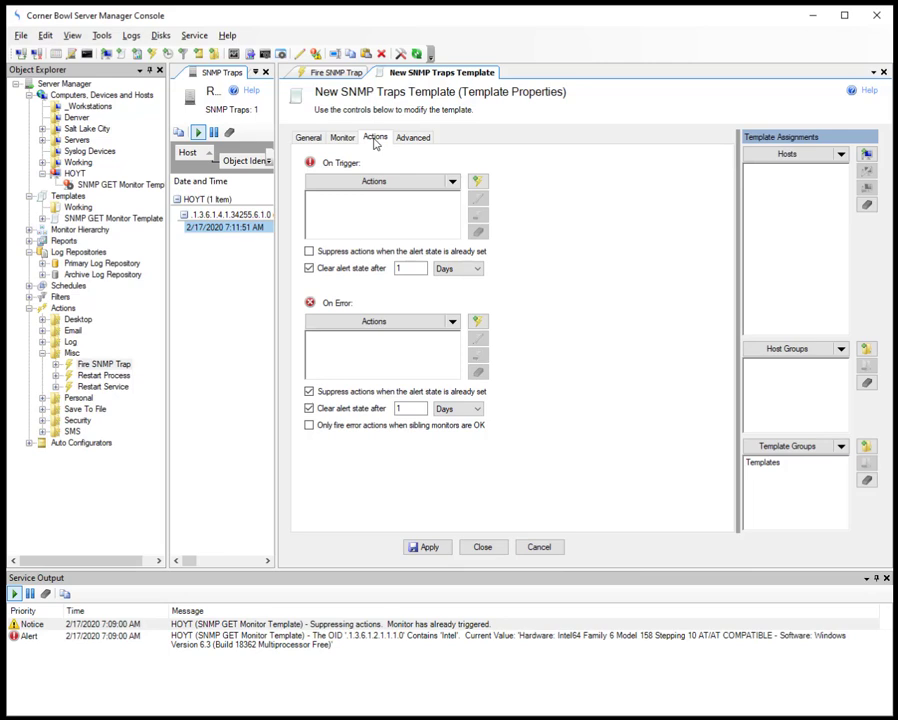
# Step: Set Display Message Box as the trigger action, assign host HOYT, and apply the template
pyautogui.click(453, 183)
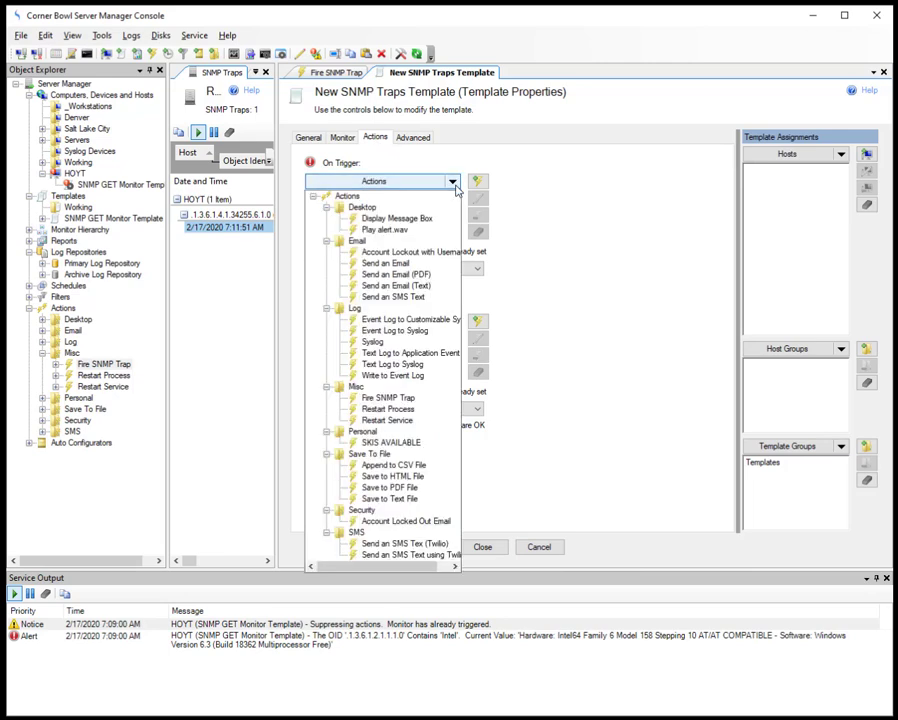
pyautogui.click(425, 219)
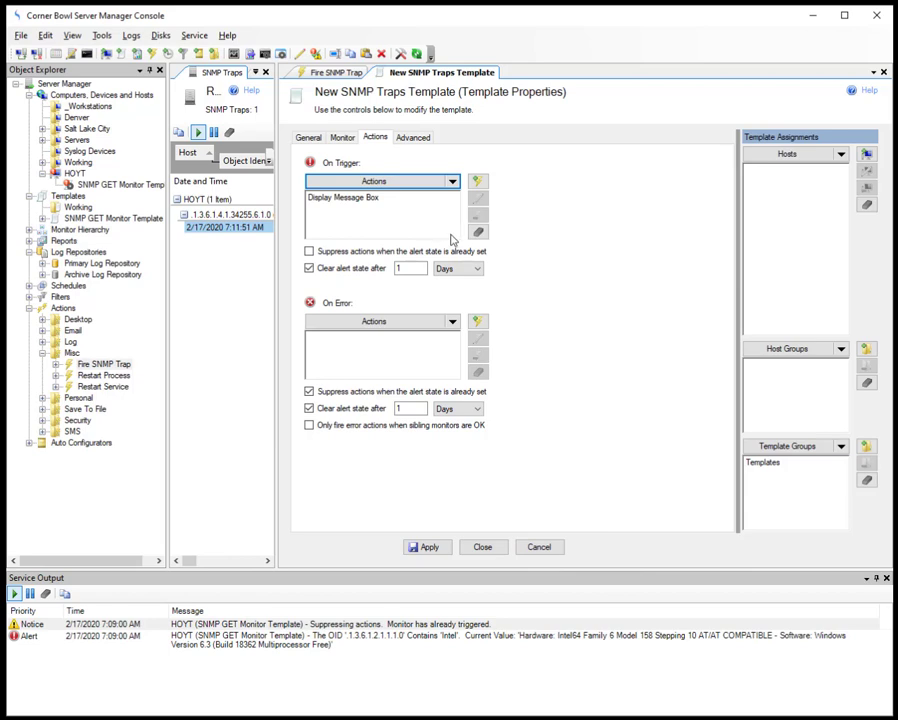
pyautogui.click(842, 155)
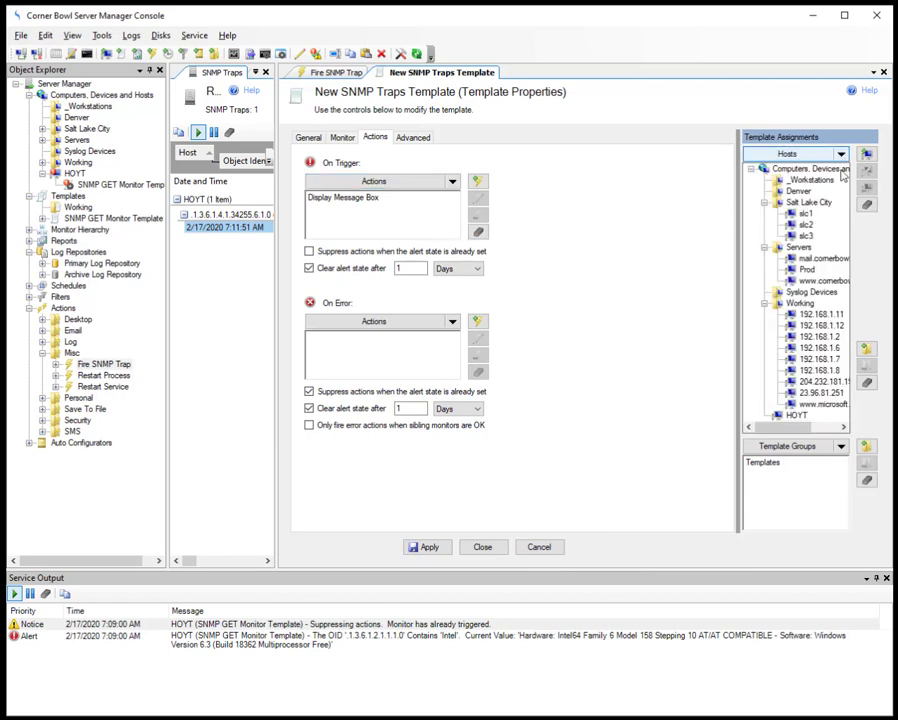
pyautogui.click(793, 420)
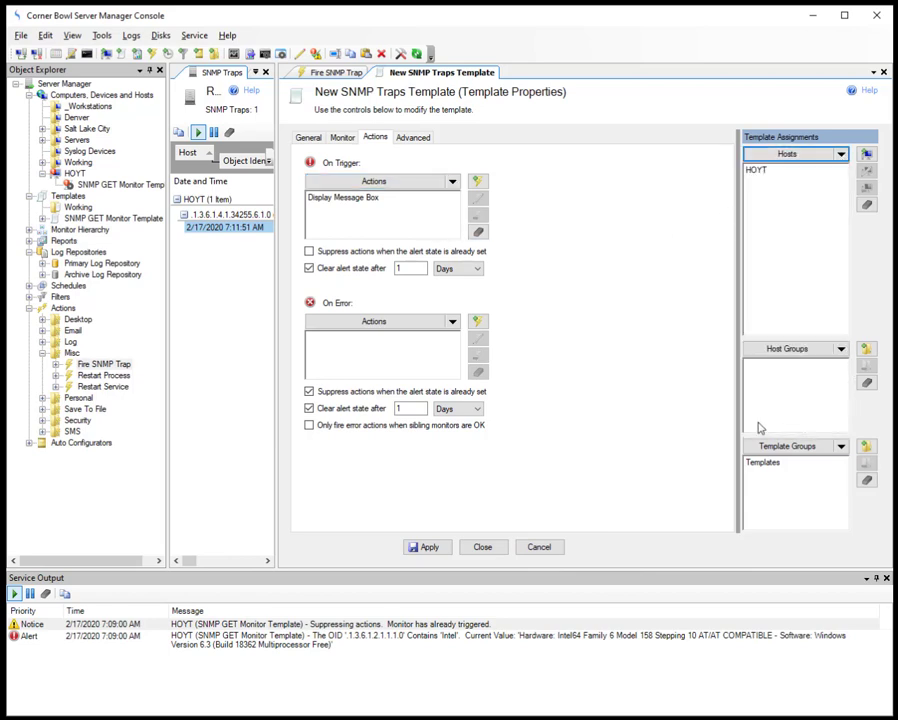
pyautogui.click(434, 549)
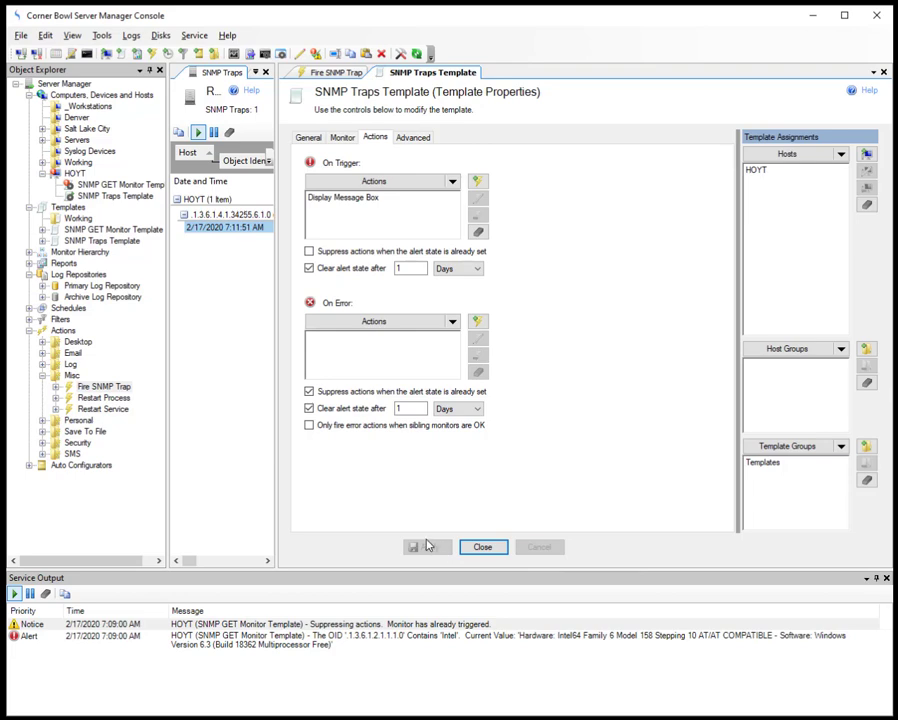
pyautogui.click(314, 75)
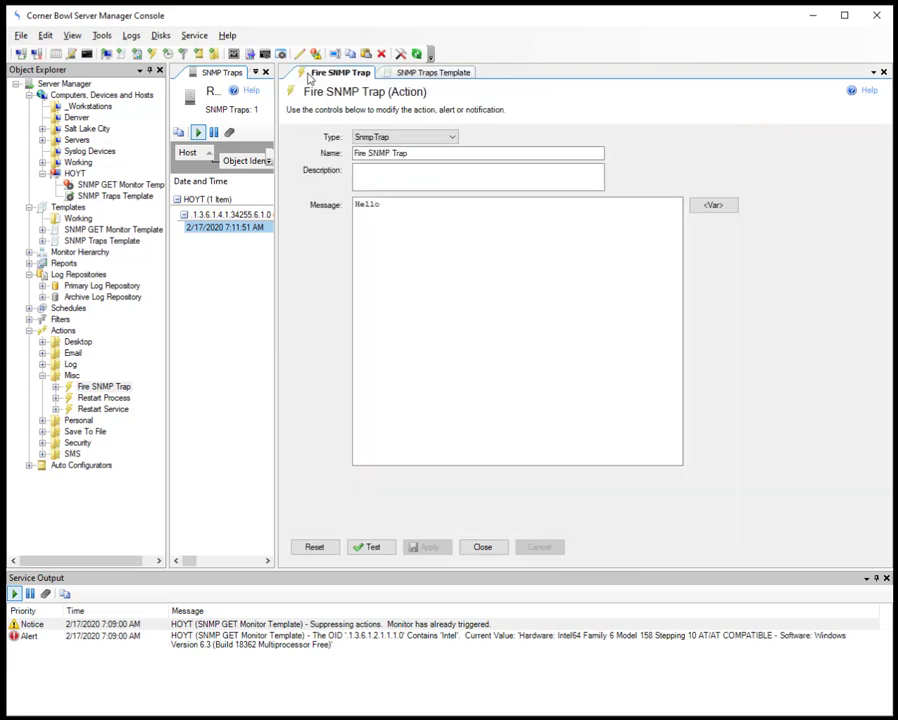
# Step: Send another test trap from the Fire SNMP Trap action with message Hello
pyautogui.click(373, 547)
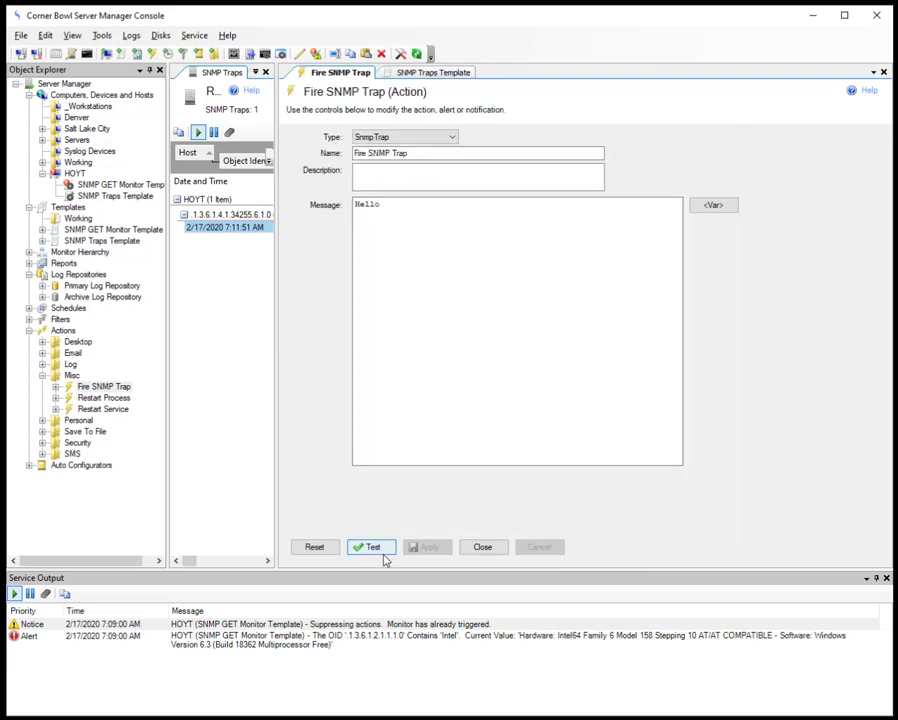